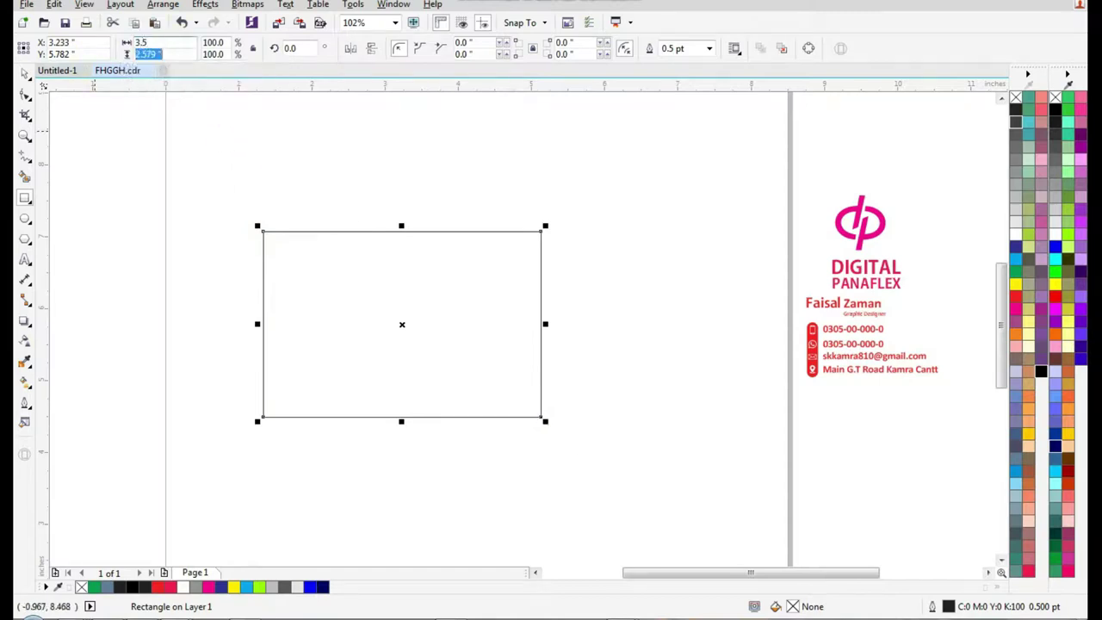
Set the rectangle's size to 3.5 by 2.0 inches and round all its corners to about 0.135 inch
key("Return")
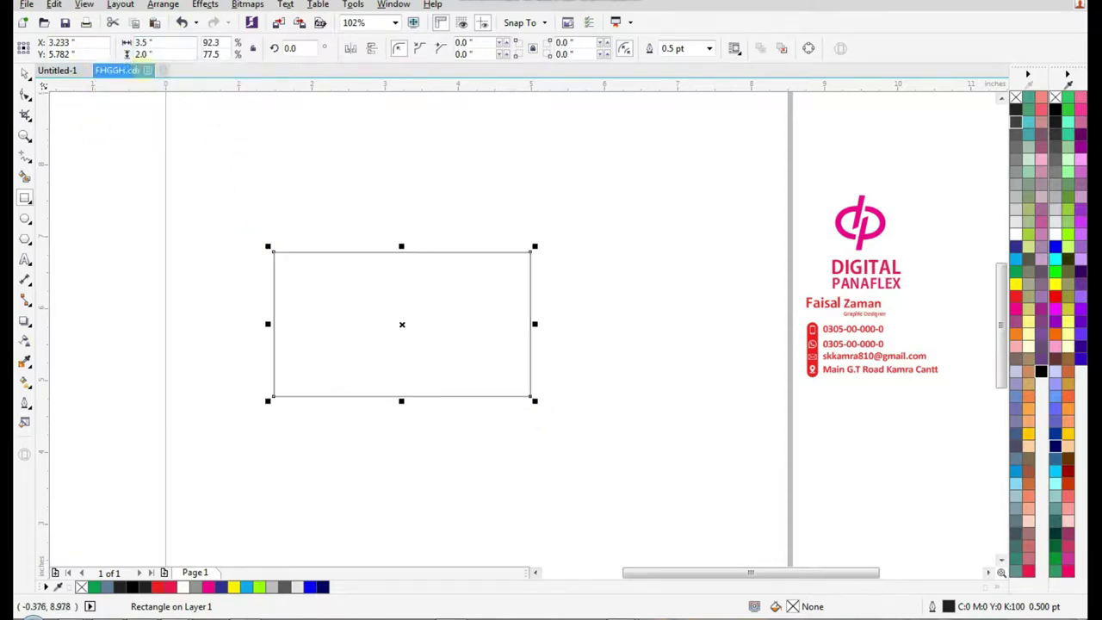
key("z")
left_click_drag(560, 221, 259, 409)
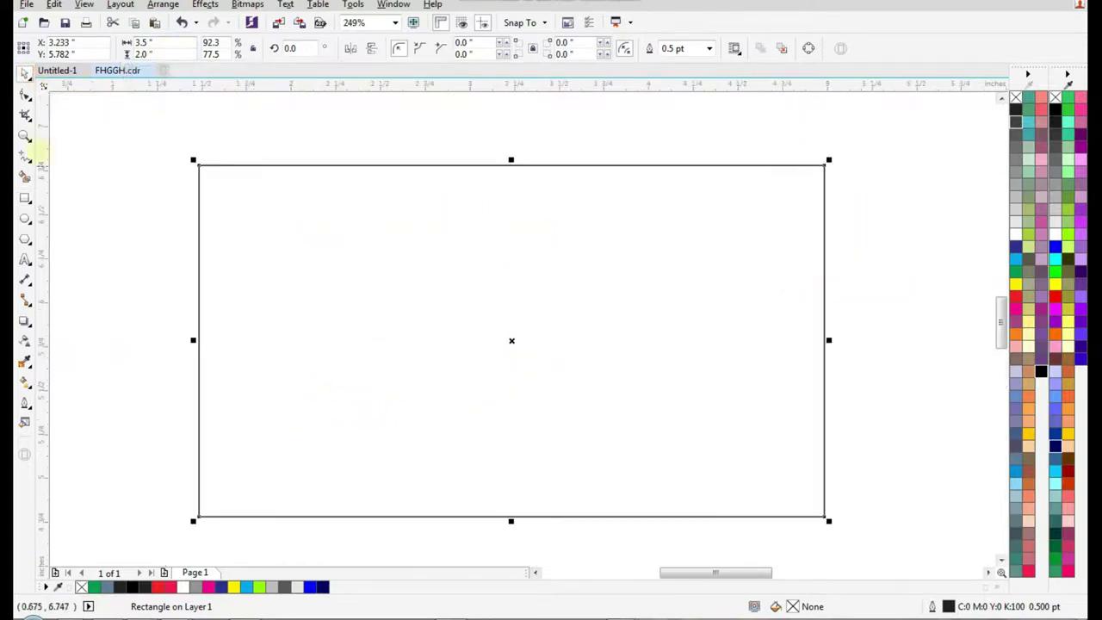
left_click(26, 96)
left_click_drag(824, 165, 824, 187)
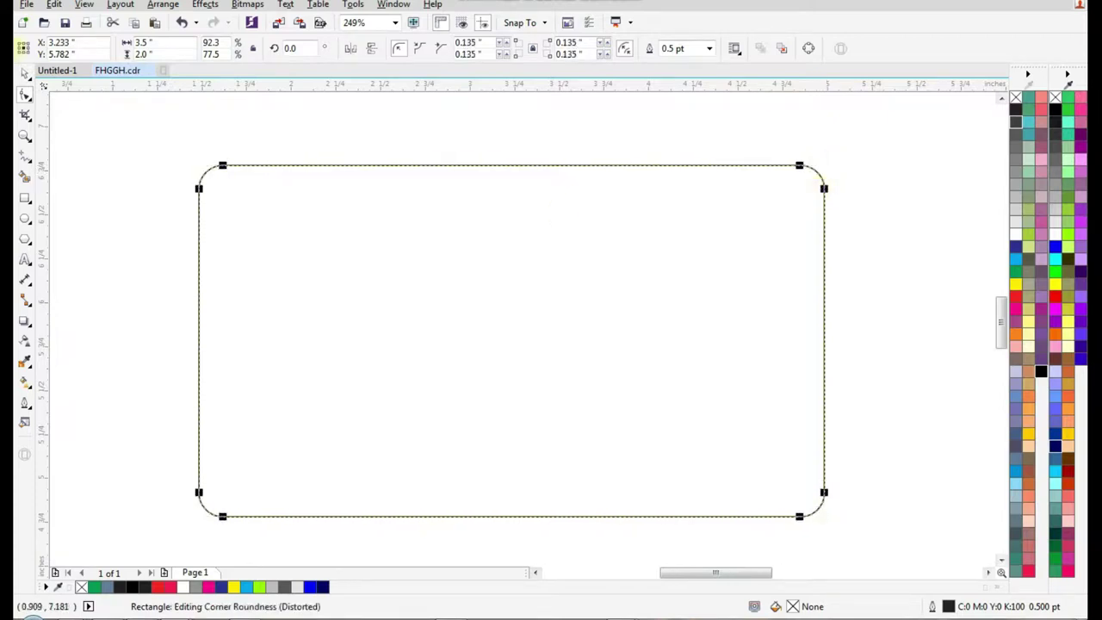
left_click(25, 72)
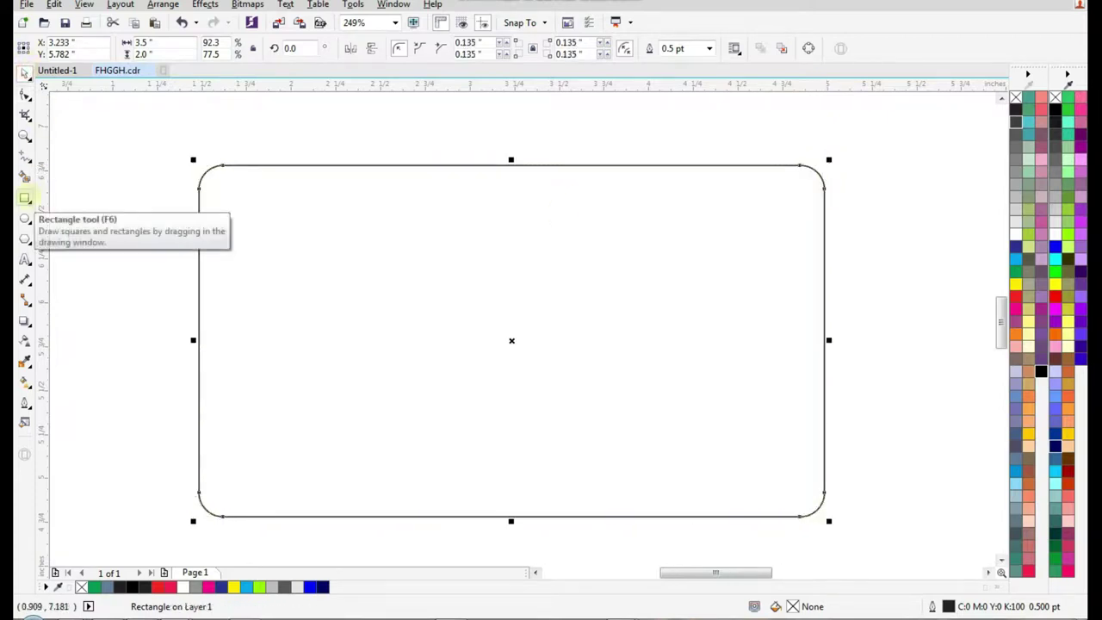
Draw a narrow rectangle about 0.317 by 0.924 inch hanging from the card's upper edge and convert it to curves
left_click(25, 197)
left_click_drag(608, 166, 665, 328)
right_click(636, 236)
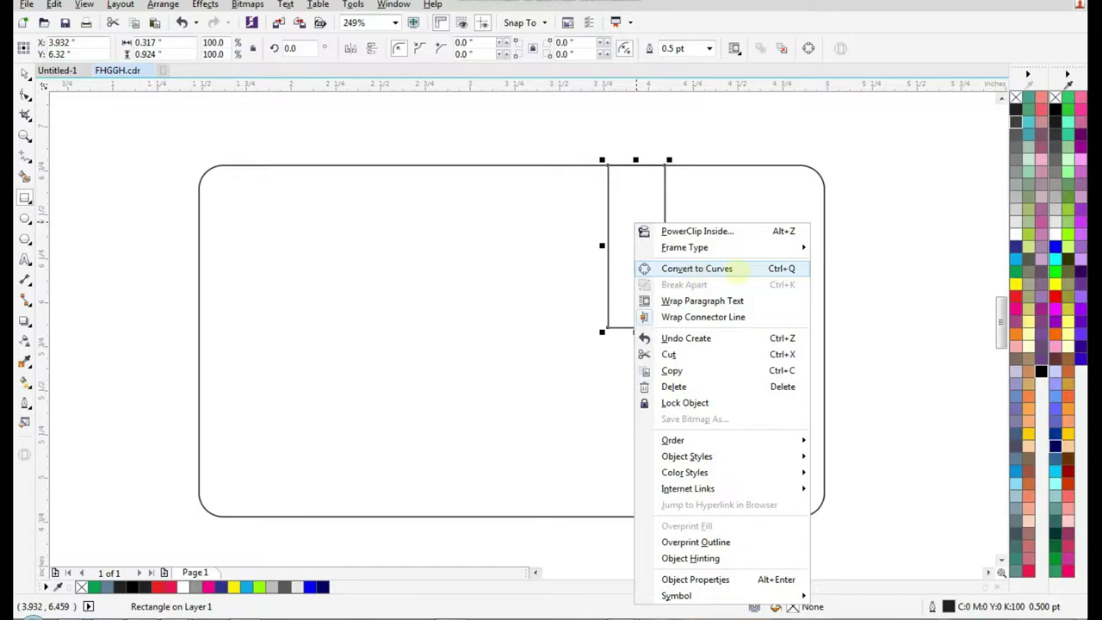
left_click(732, 269)
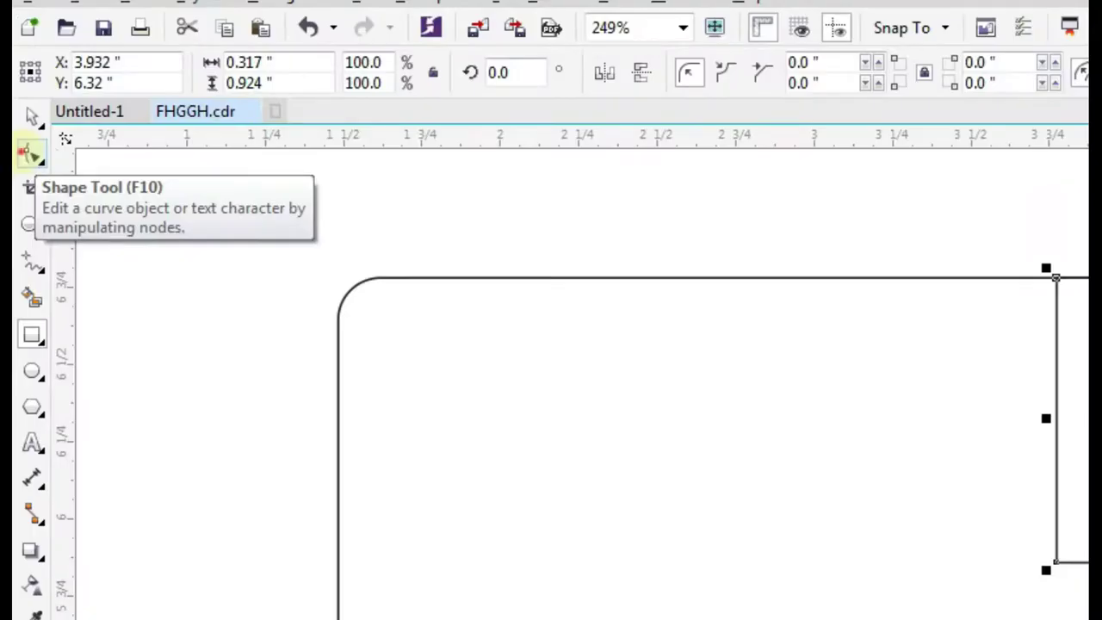
Delete the narrow shape's lower-left node and shift its two upper nodes right along the card edge to form a slanted triangle
left_click(24, 93)
double_click(608, 326)
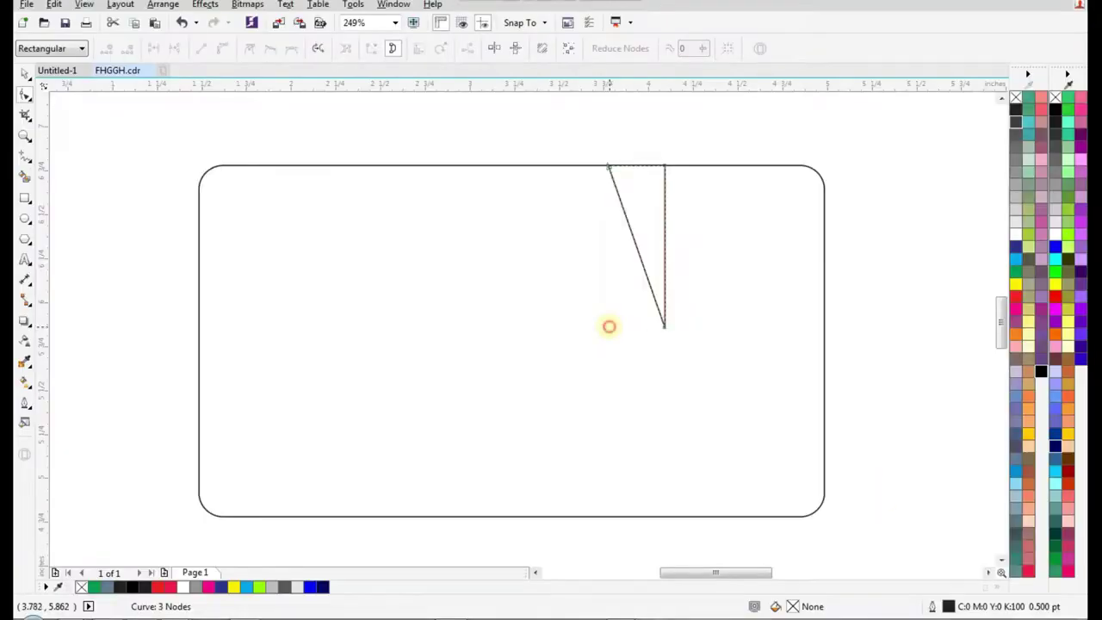
left_click_drag(678, 153, 735, 165)
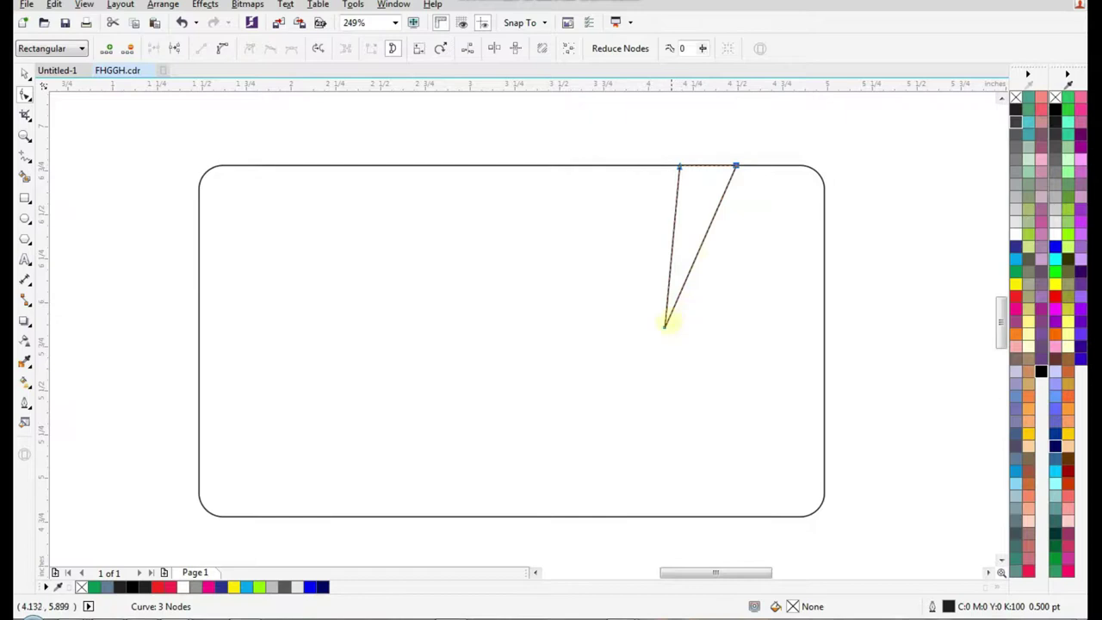
Convert the triangle's two long sides to curves and bow both to the left to form a blade
left_click(667, 287)
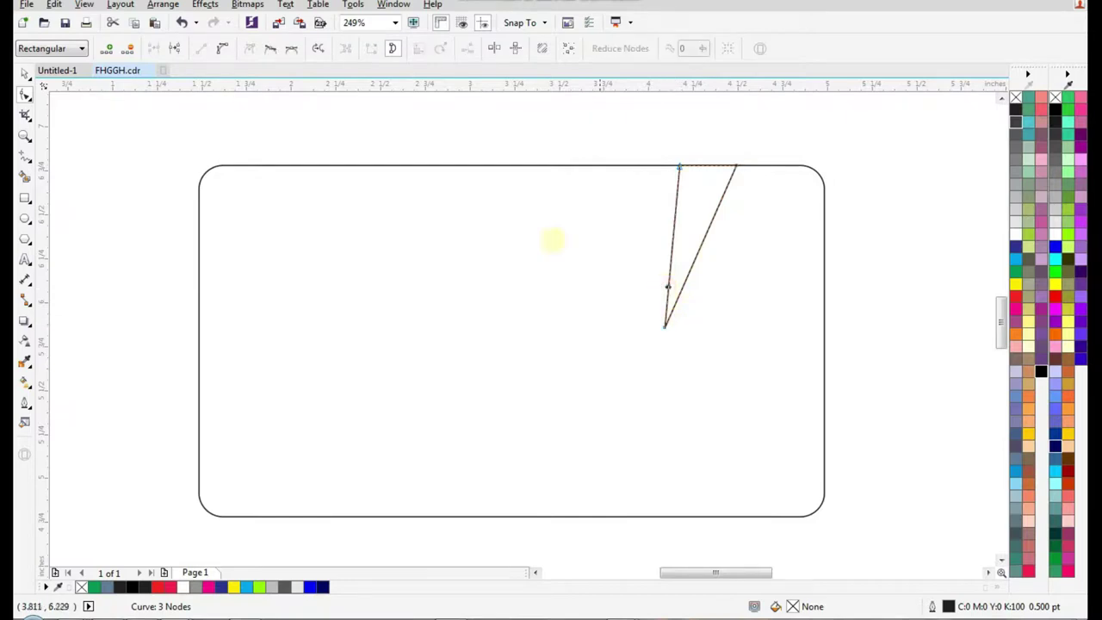
left_click(221, 48)
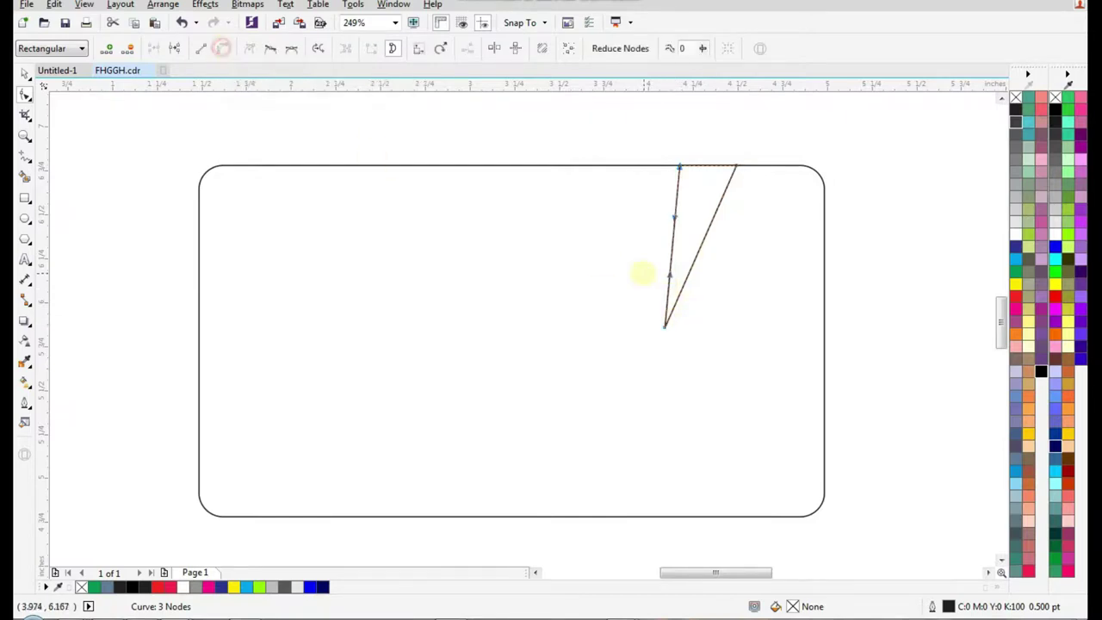
scroll(672, 256, "up", 1)
left_click(669, 255)
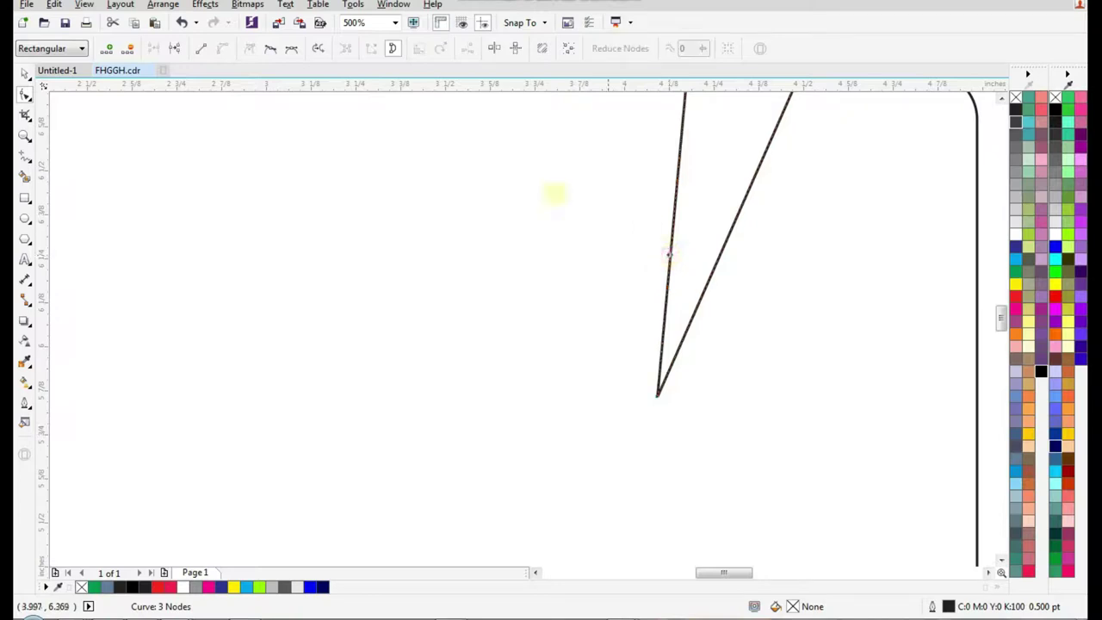
left_click_drag(673, 235, 624, 232)
scroll(600, 336, "down", 1)
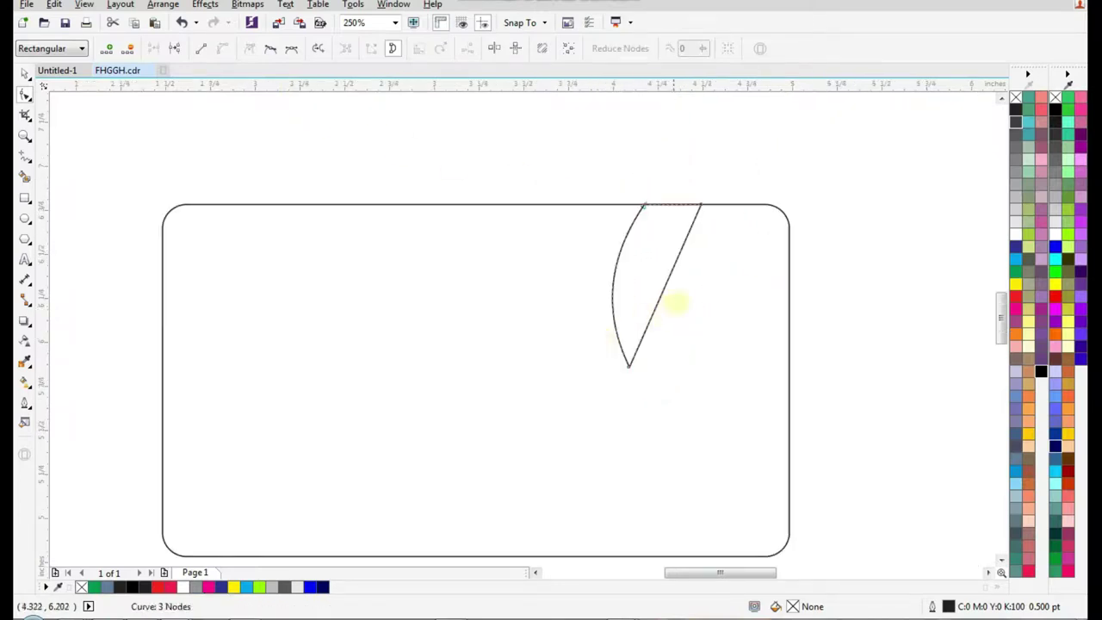
left_click(221, 48)
left_click_drag(656, 299, 640, 283)
key("space")
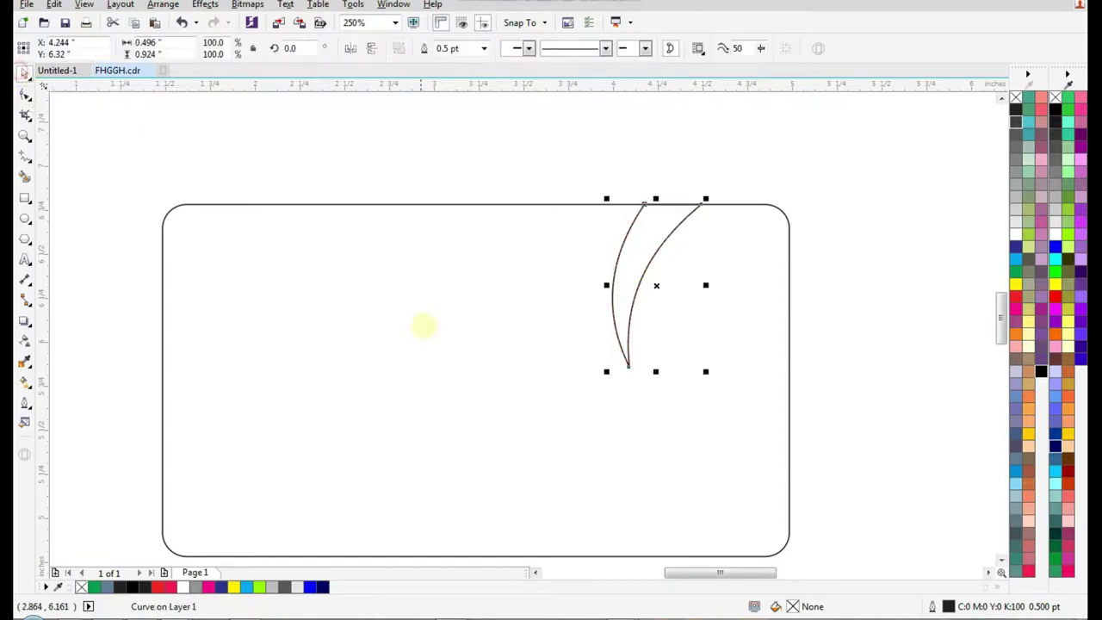
Enlarge the blade to about 0.59 by 1.217 inches and place a vertically mirrored copy against the card's lower edge
mouse_move(606, 372)
left_mouse_down()
mouse_move(586, 447)
mouse_move(560, 482)
mouse_move(557, 459)
mouse_move(576, 470)
mouse_move(611, 362)
left_mouse_up()
left_click_drag(609, 311, 546, 445)
left_click(370, 48)
scroll(571, 430, "down", 2)
left_click(572, 429)
scroll(577, 439, "up", 2)
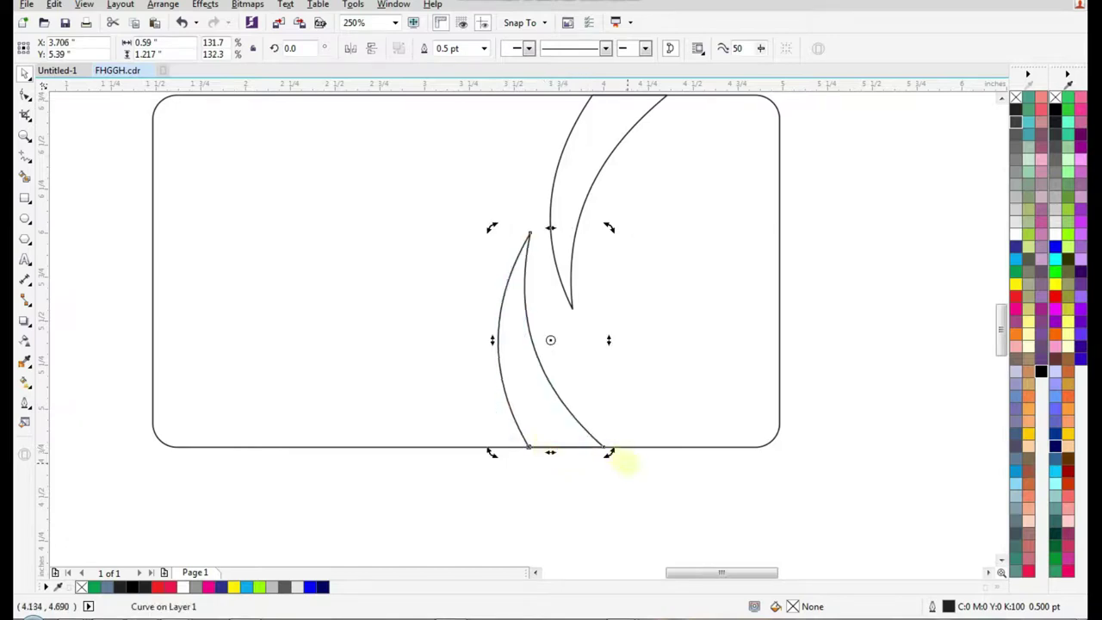
Shift the lower blade slightly to the right along the card's lower edge
left_click(627, 464)
scroll(527, 315, "up", 2)
left_click(525, 288)
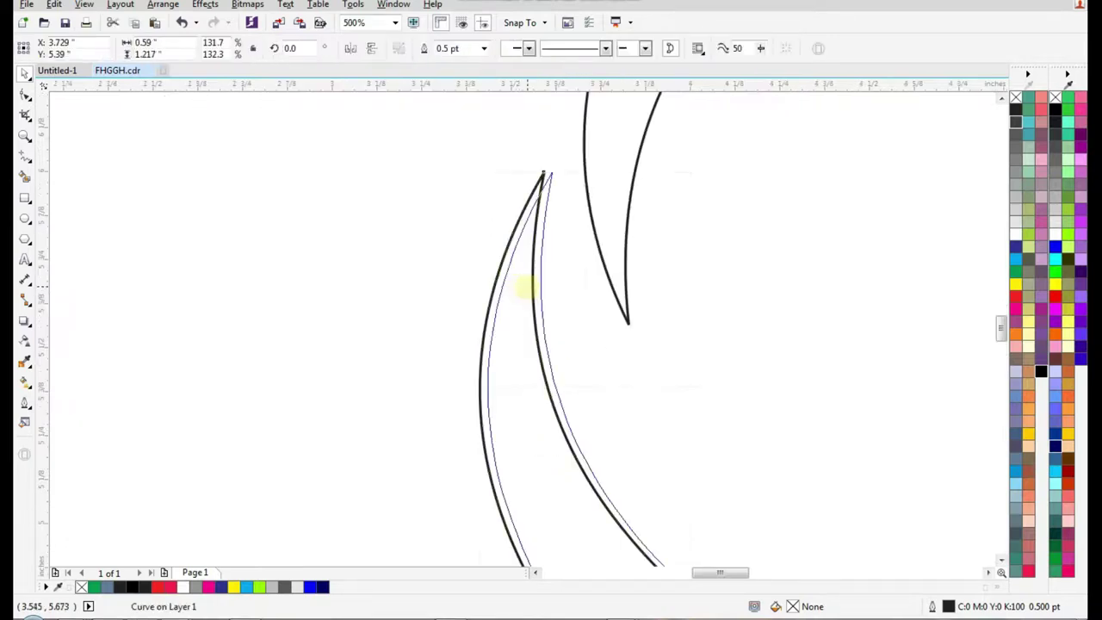
scroll(521, 418, "down", 2)
left_click(522, 483)
scroll(517, 465, "down", 2)
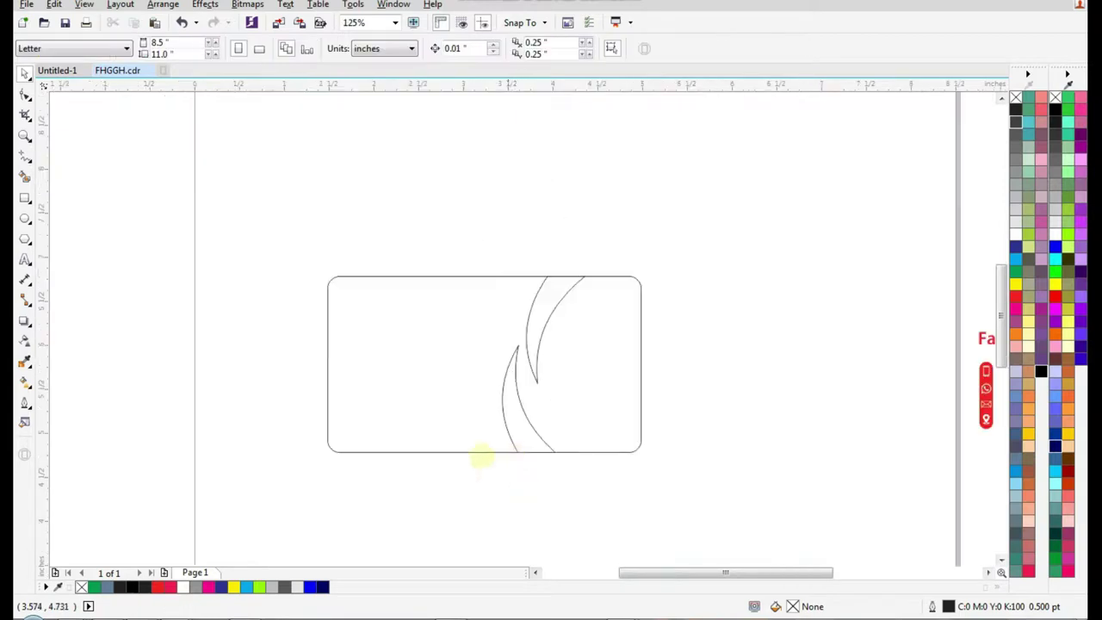
Draw two straight connecting lines, from the lower blade's tip to the upper blade's side and from the lower blade's side to the upper tip
scroll(521, 319, "up", 3)
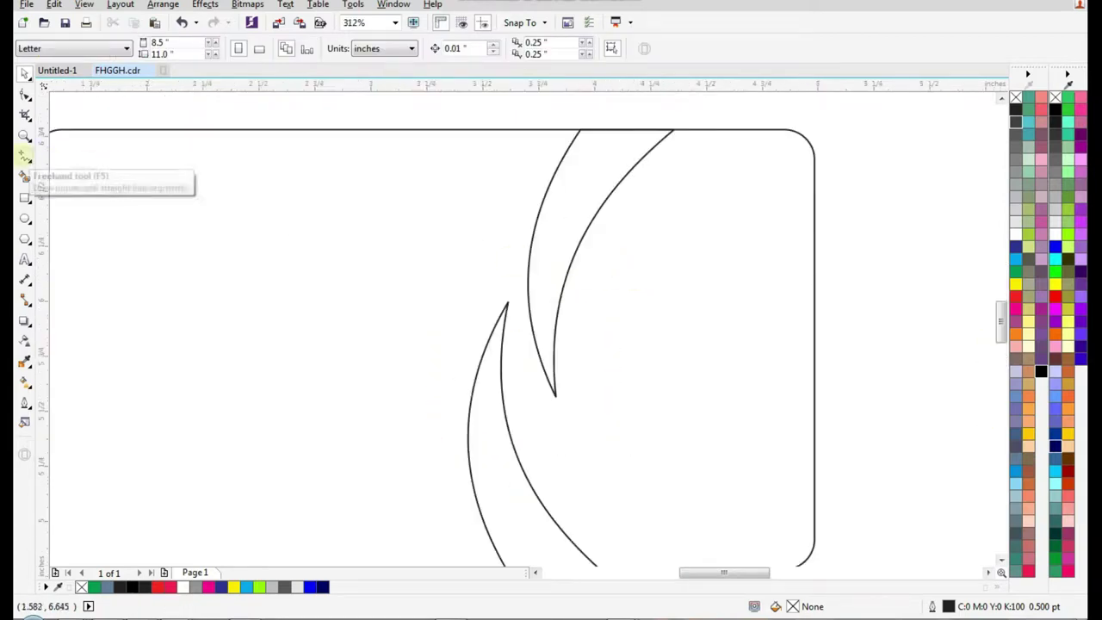
left_click(25, 156)
scroll(507, 301, "up", 4)
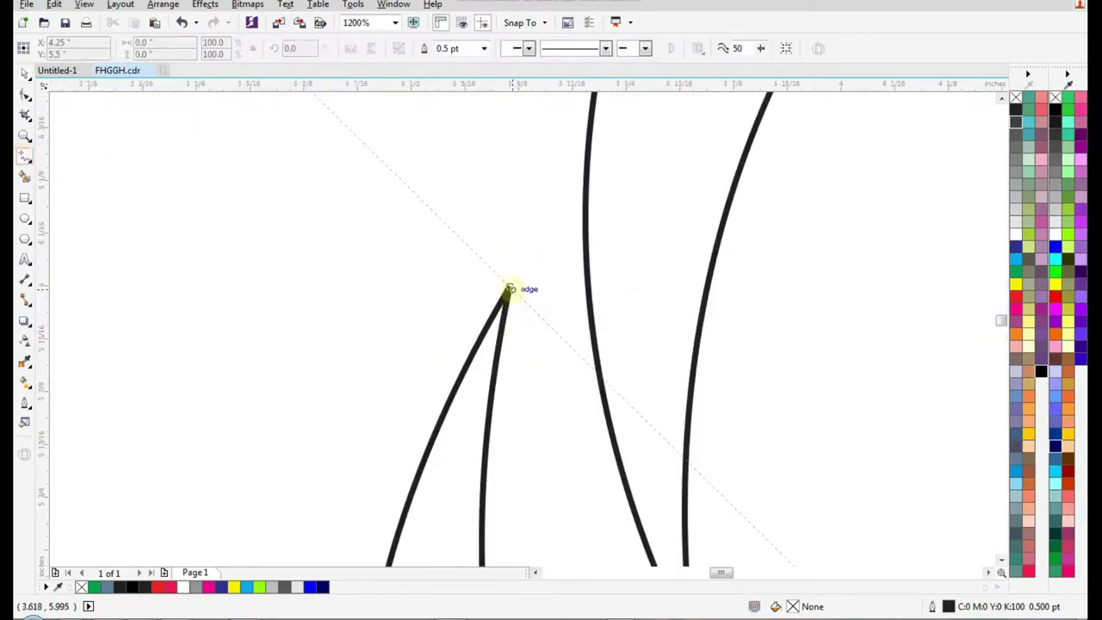
left_click(509, 286)
left_click(585, 246)
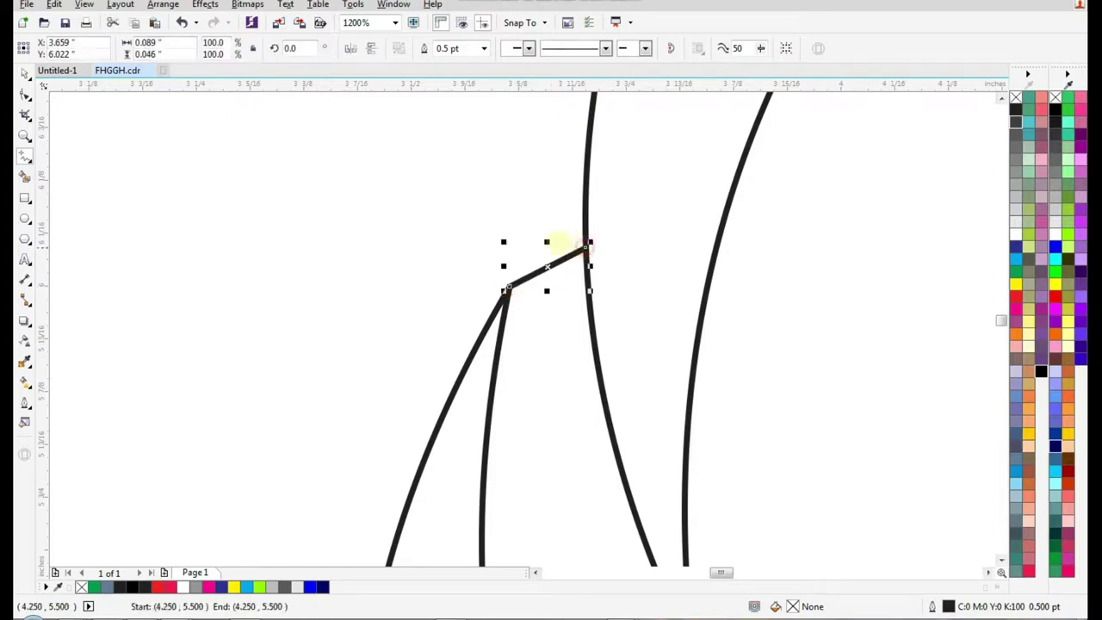
scroll(585, 248, "down", 4)
scroll(544, 357, "up", 2)
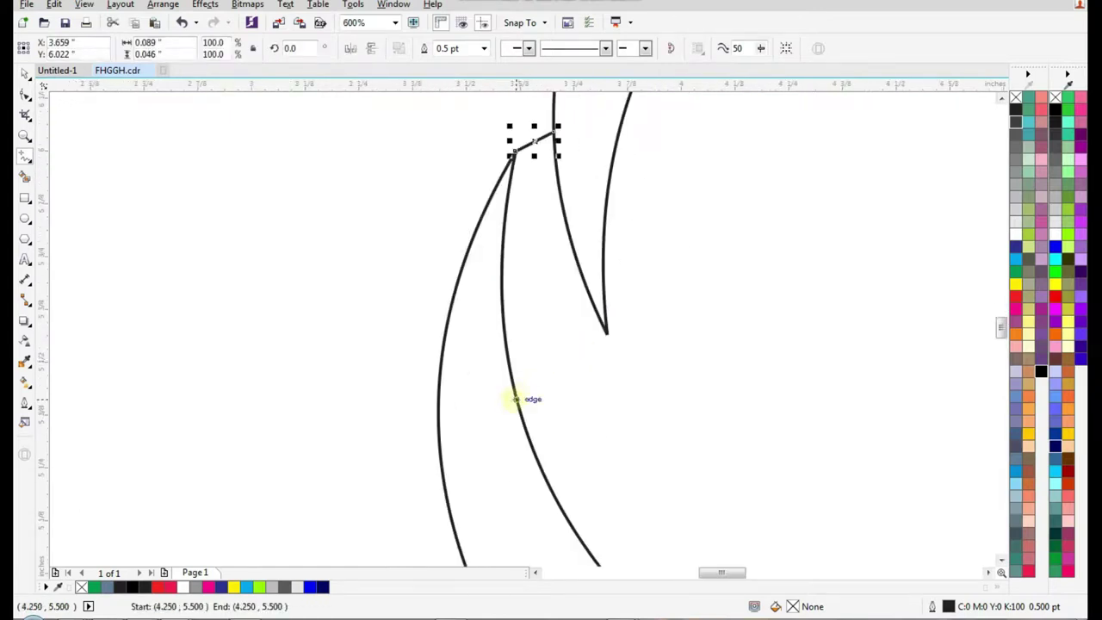
left_click(515, 398)
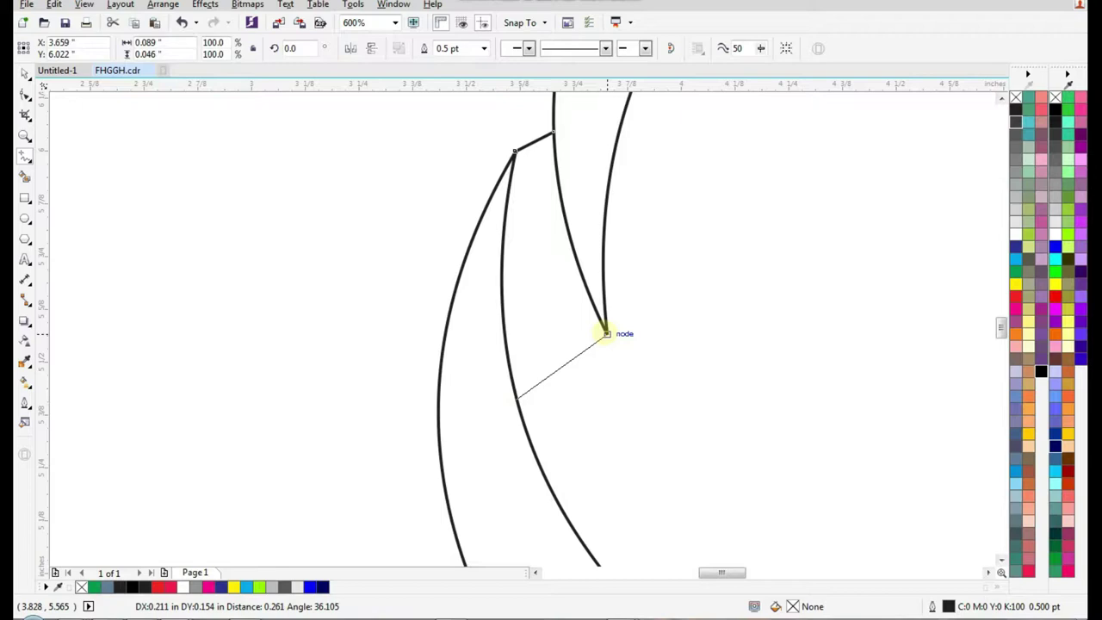
left_click(606, 333)
Convert both connecting lines to curves and bend each one downward
key("F10")
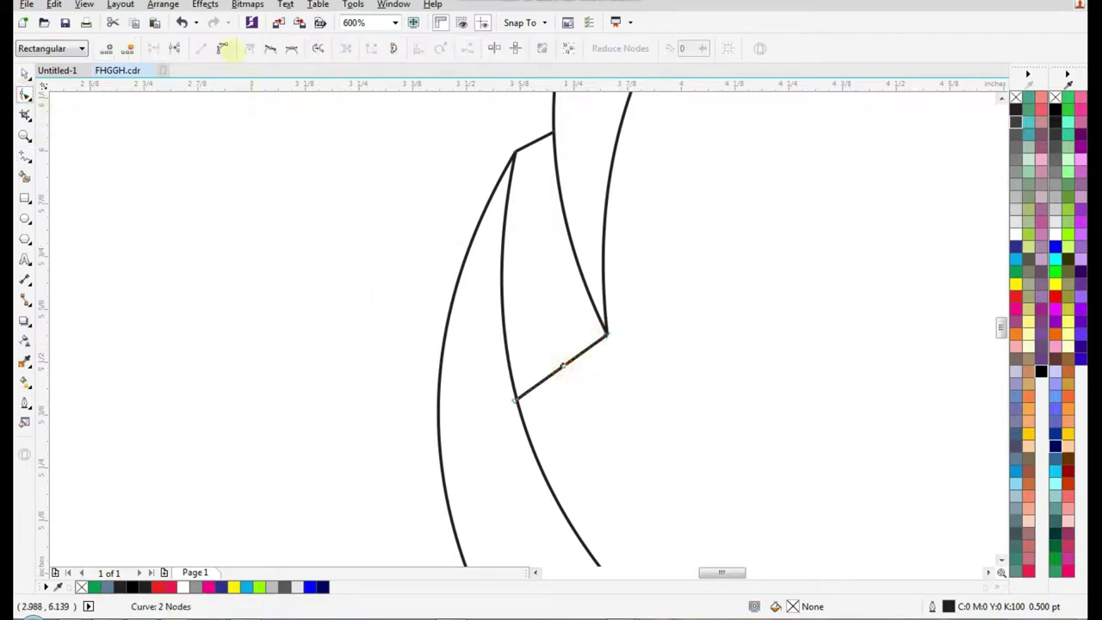
left_click(223, 49)
left_click_drag(558, 368, 576, 387)
left_click(537, 138)
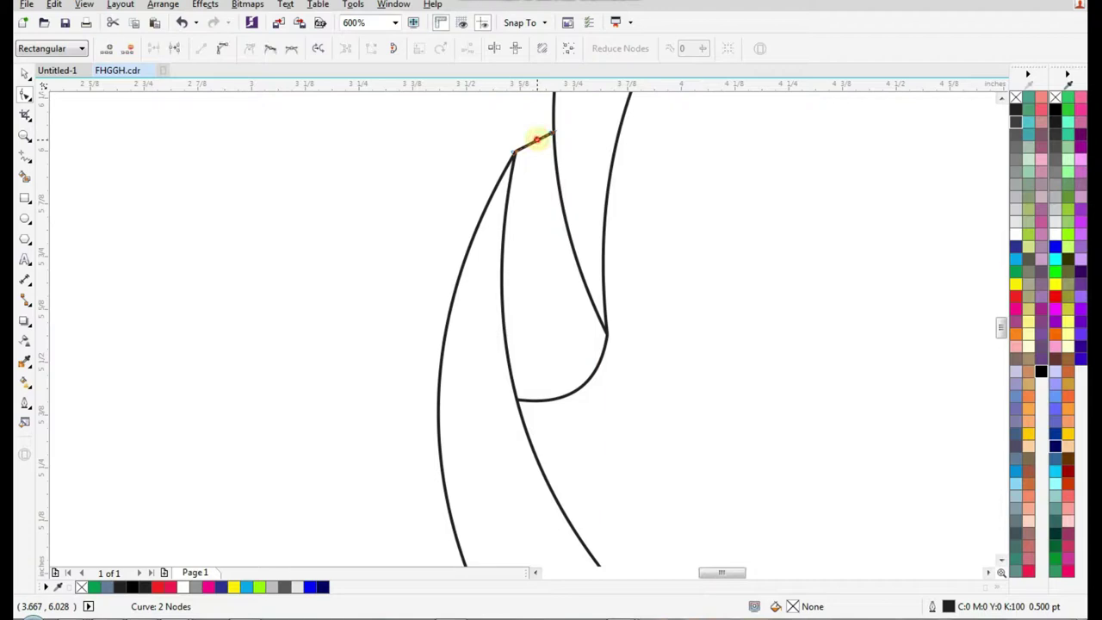
left_click(220, 47)
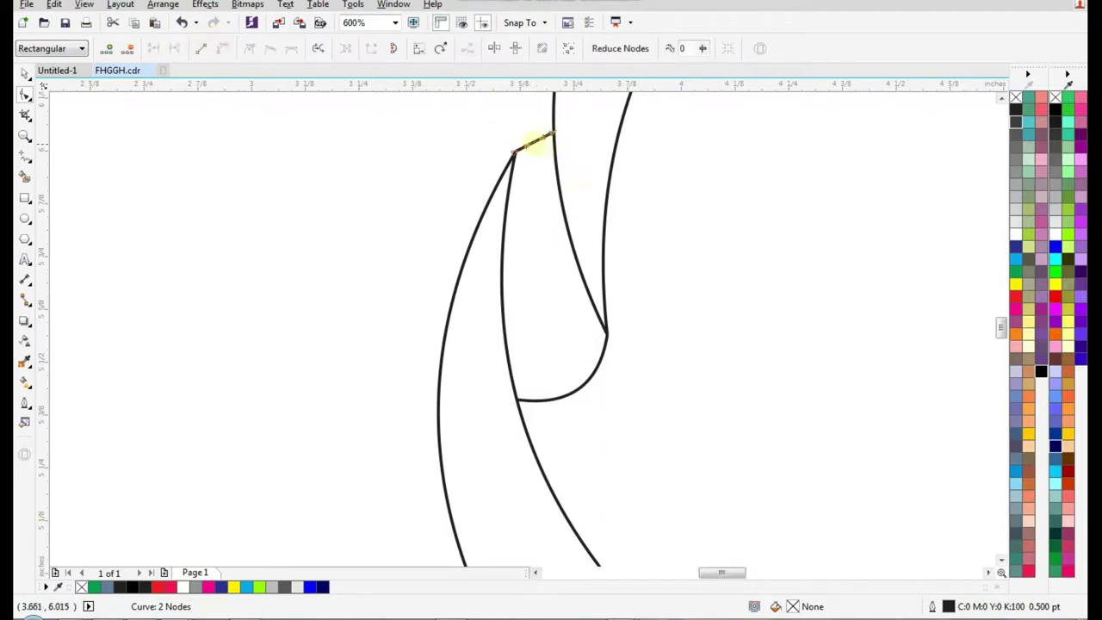
left_click_drag(533, 142, 540, 162)
scroll(535, 138, "up", 1)
left_click(26, 74)
Create a filled object from the enclosed area between the two blades with Smart Fill
scroll(448, 220, "down", 1)
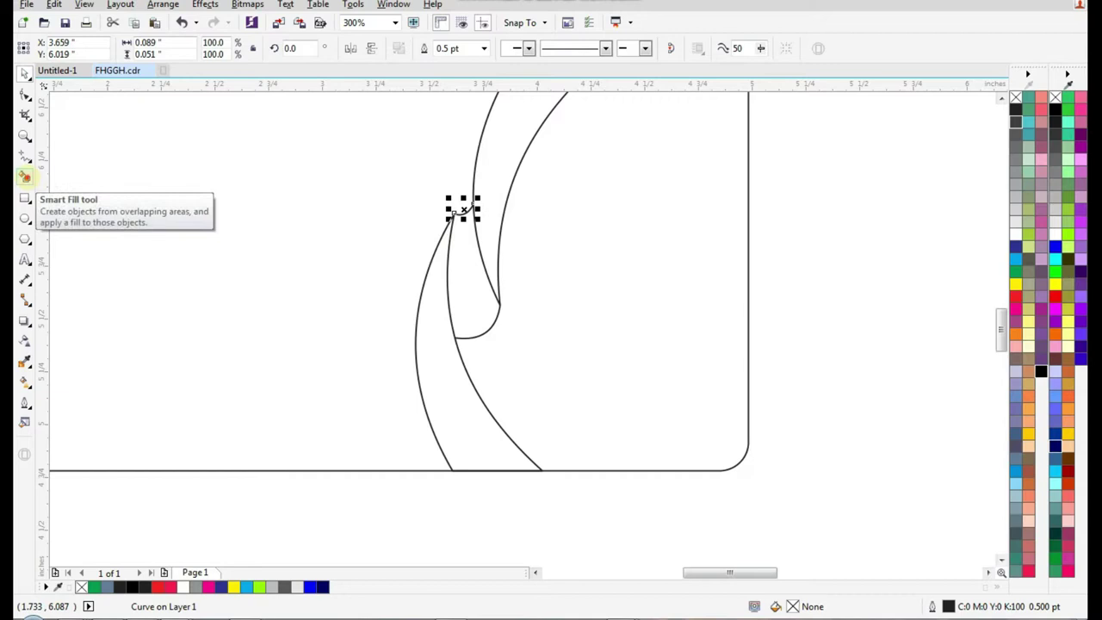
left_click(25, 176)
left_click(472, 276)
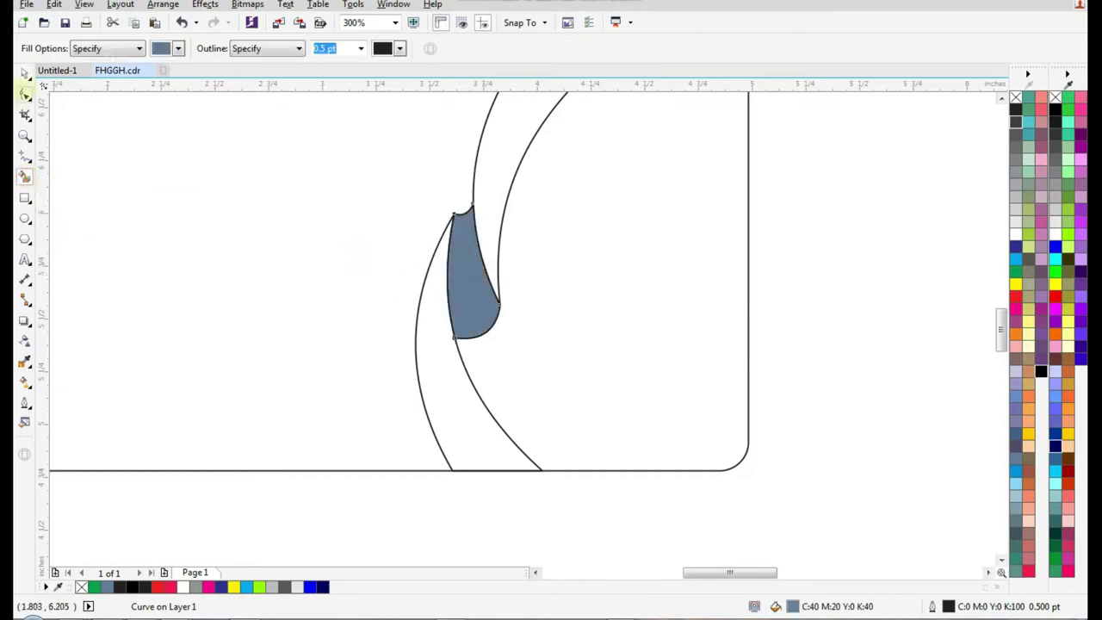
Fill both the upper and lower blades with crimson red (C0 M100 Y60 K0)
left_click(25, 73)
left_click(362, 470)
left_click(456, 412)
left_click(492, 185, "shift")
left_click(1028, 568)
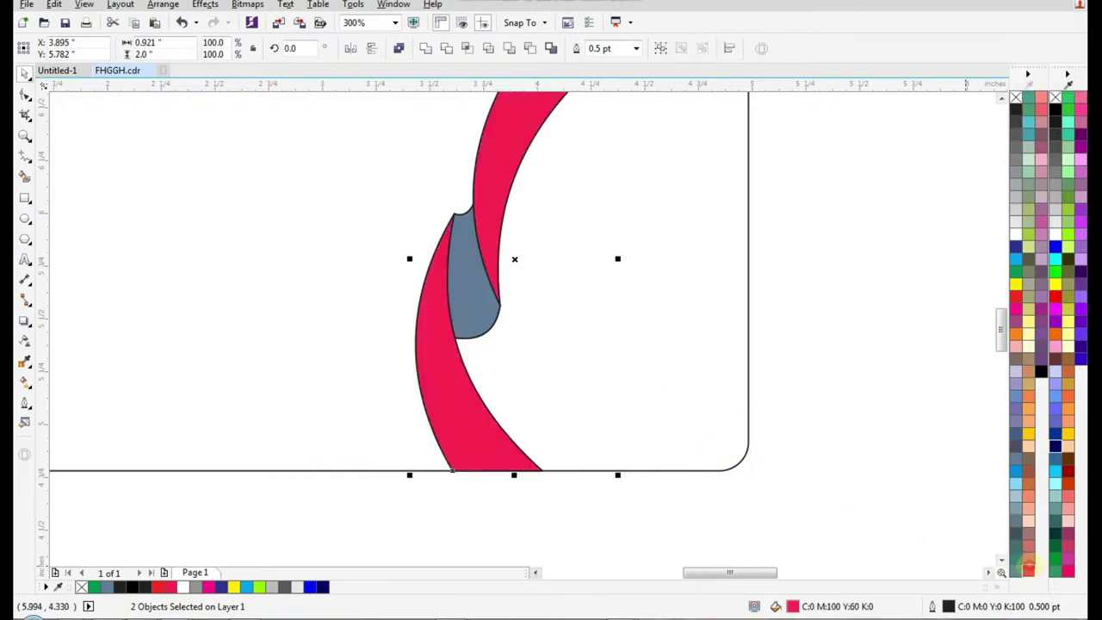
left_click(706, 467)
Remove the outlines from the blades and the connecting pieces
scroll(517, 460, "down", 2)
left_click_drag(430, 460, 555, 296)
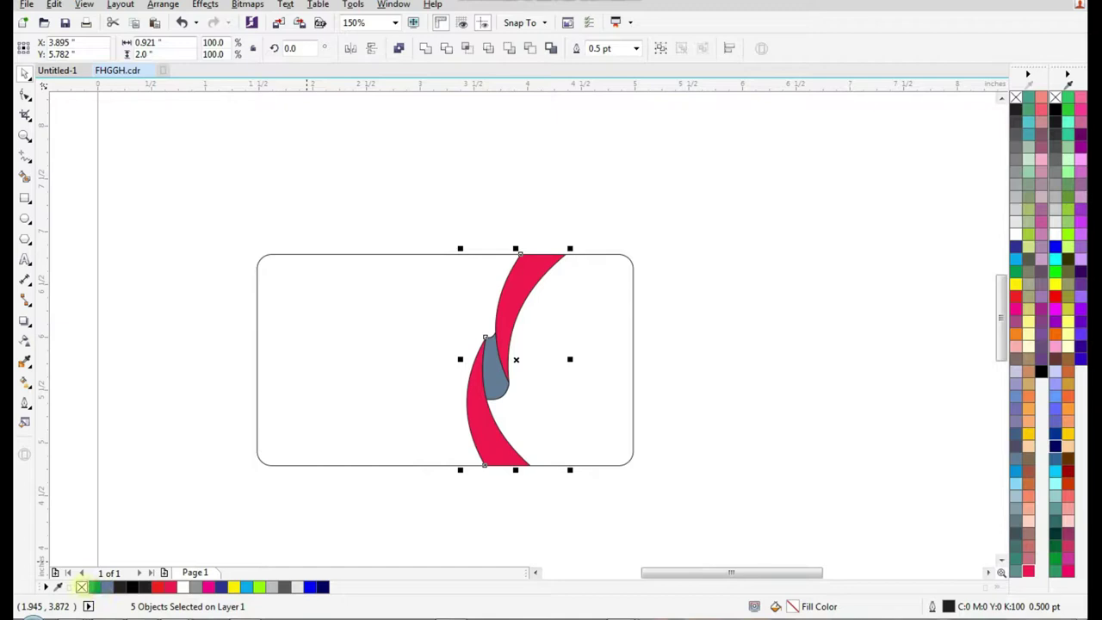
right_click(82, 587)
Skew the blade artwork so its upper end leans right, about 1.175 inches wide, and shift it slightly left on the card
left_click_drag(336, 492, 671, 256)
left_click(488, 234)
left_click_drag(489, 163, 512, 164)
left_click_drag(503, 521, 473, 517)
left_click_drag(640, 137, 300, 529)
left_click_drag(429, 500, 400, 493)
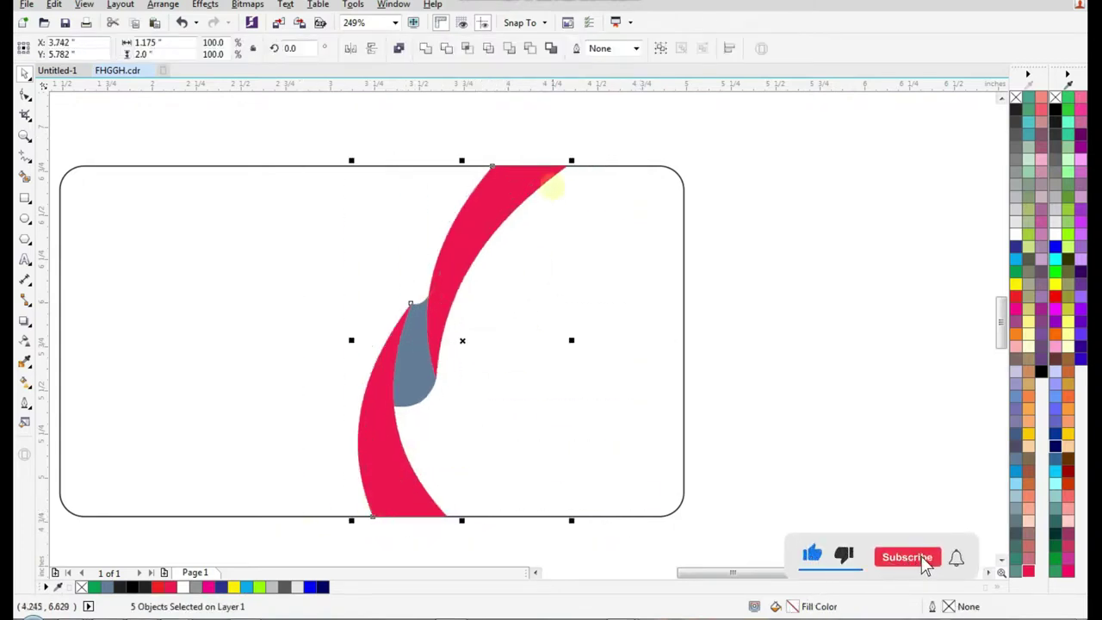
Fill the connecting piece with the crimson red and darken it with black to a deep maroon (C47 M100 Y79 K47)
left_click(418, 370)
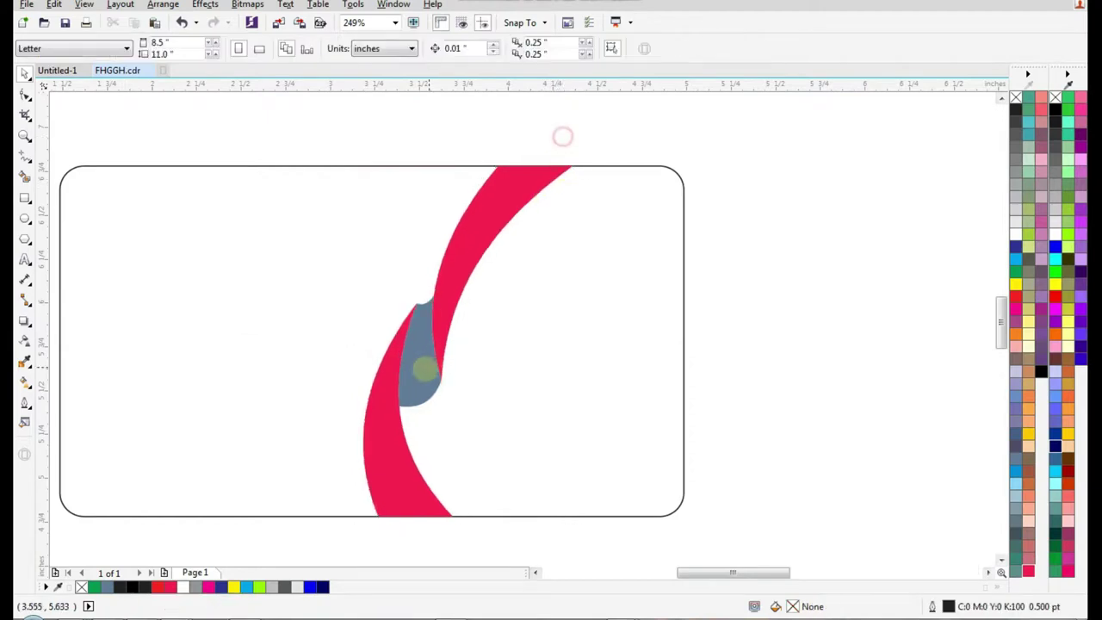
left_click(1028, 571)
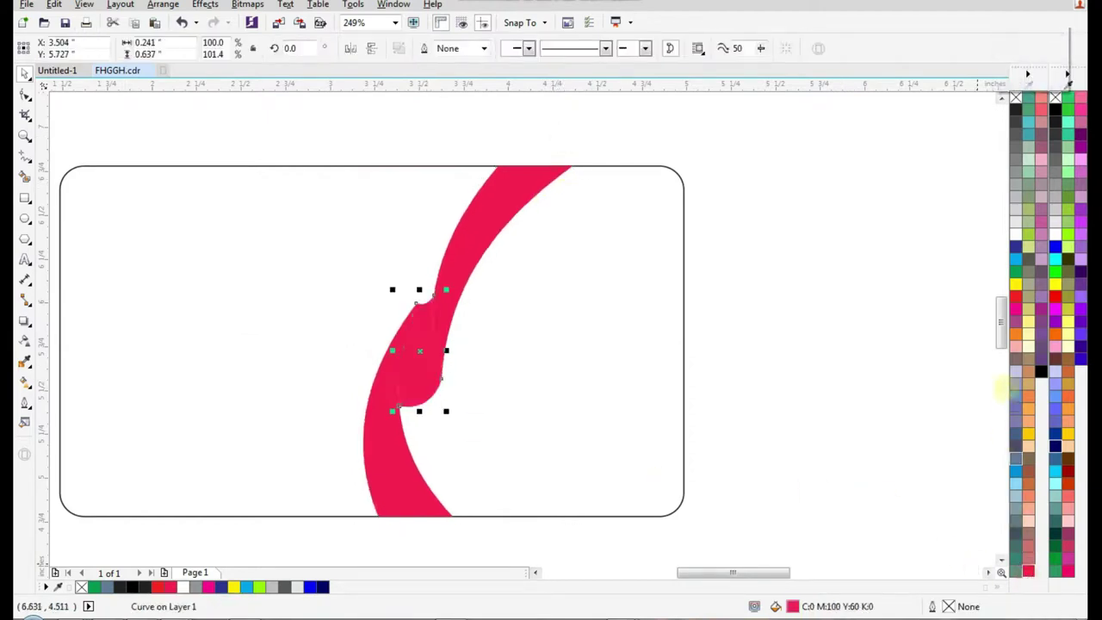
left_click(1040, 371)
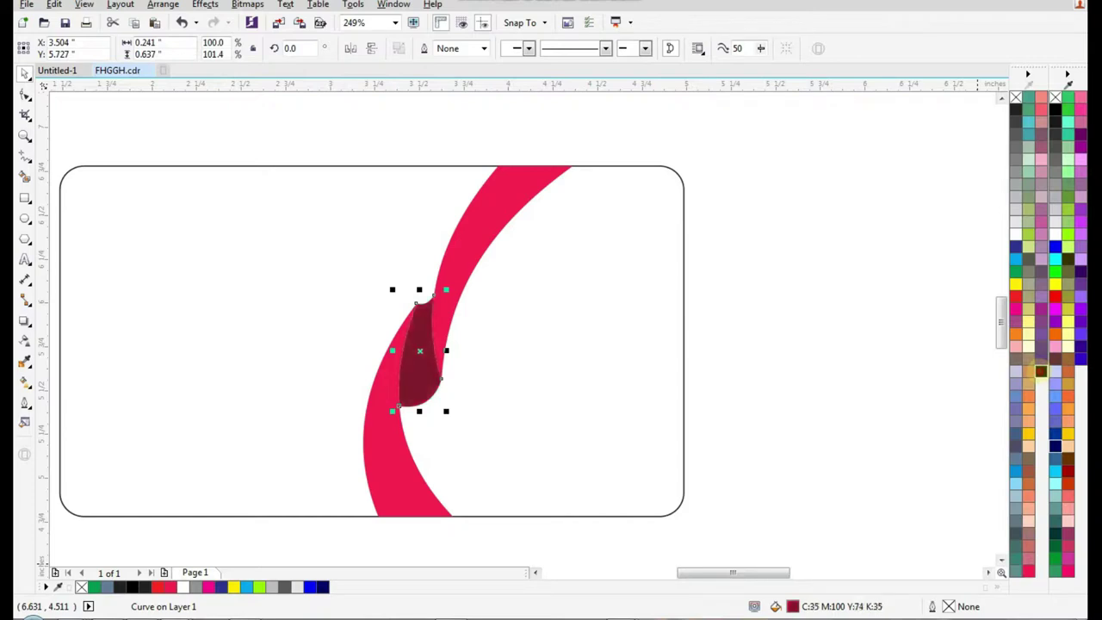
left_click(1040, 379)
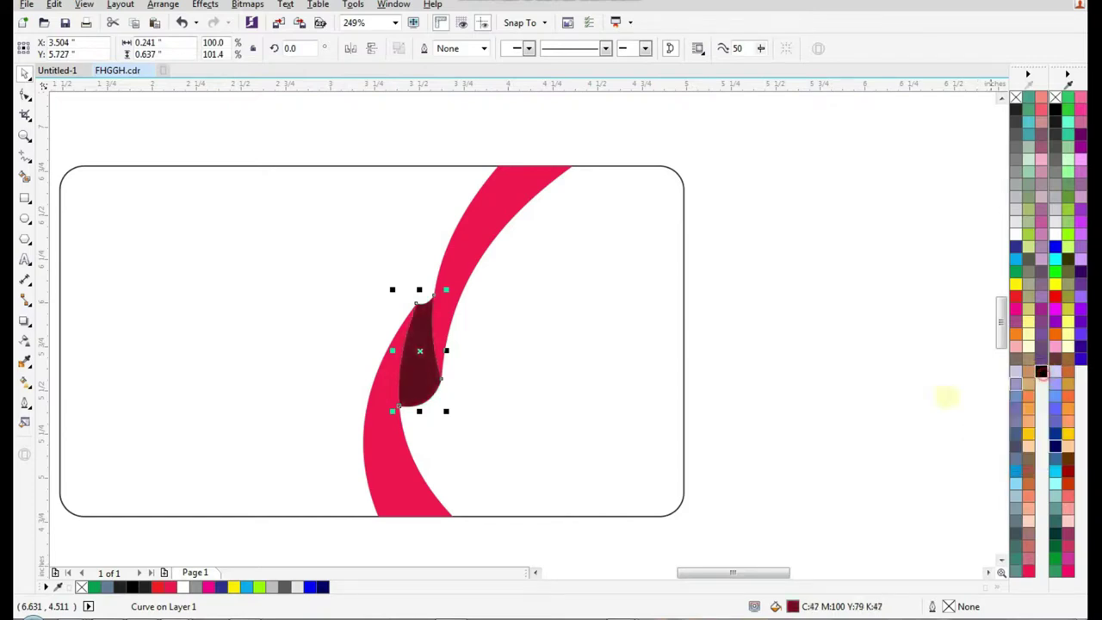
left_click(725, 350)
Draw a freehand line from the upper blade's outer top corner along the card edge, and straight down to the blade's lower tip
scroll(614, 354, "down", 2)
left_click_drag(665, 250, 429, 449)
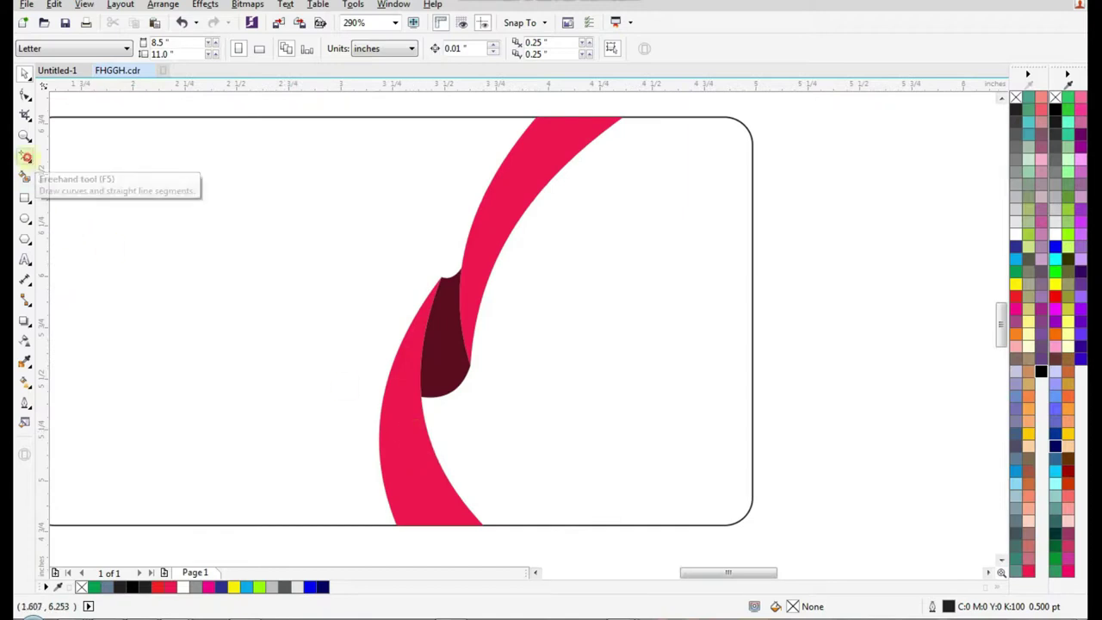
left_click(25, 157)
left_click_drag(622, 117, 643, 115)
left_click(642, 115)
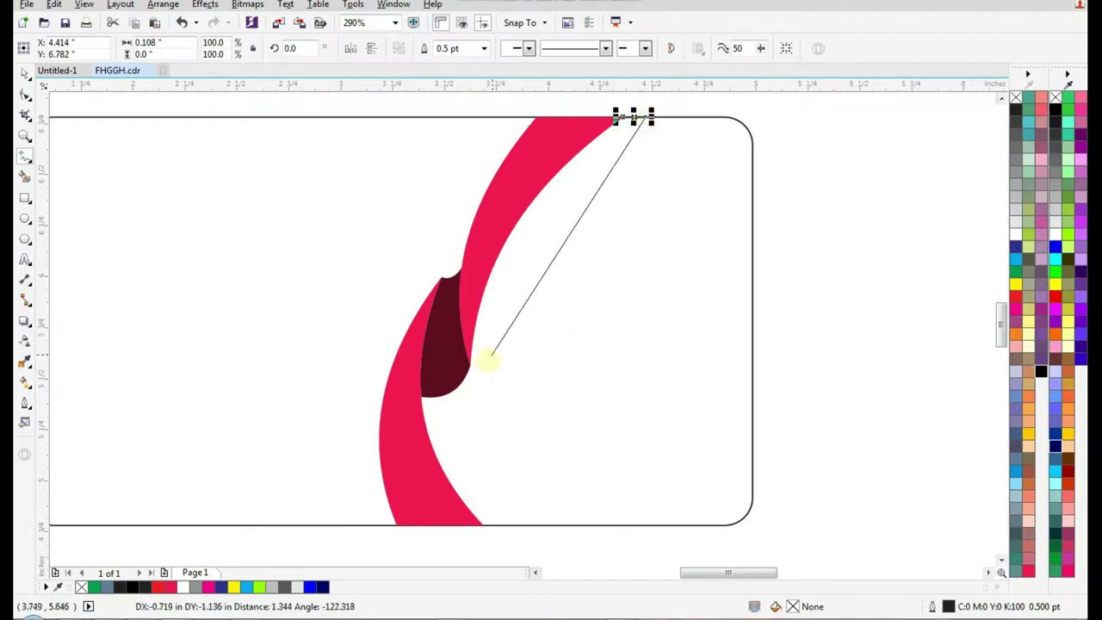
left_click(470, 364)
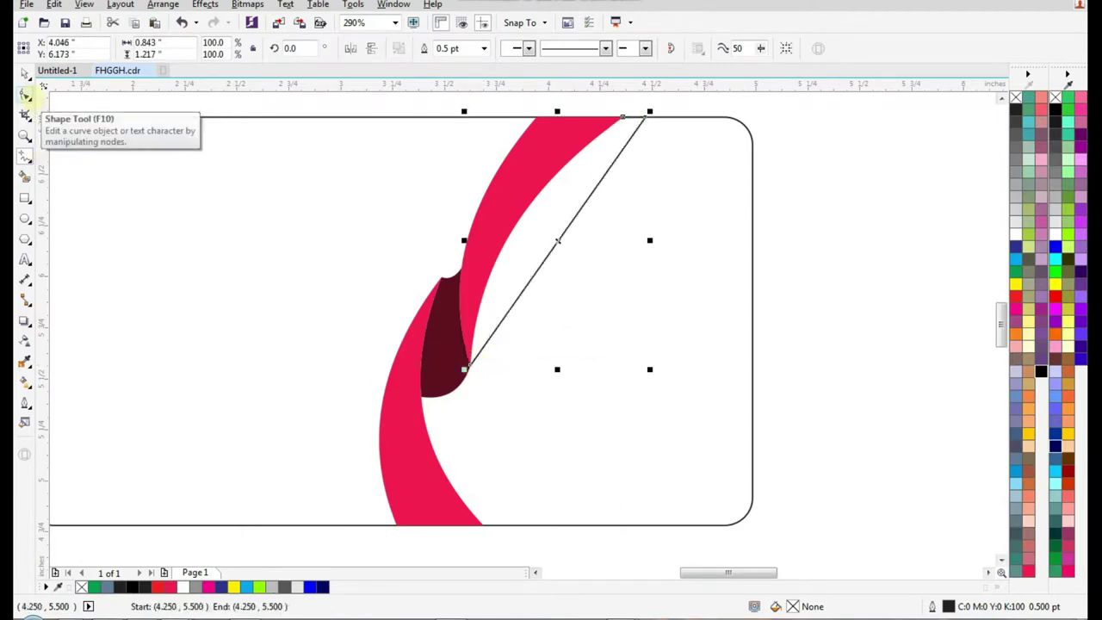
Convert the long diagonal segment to a curve and bend it to follow the upper blade's outer edge
left_click(25, 96)
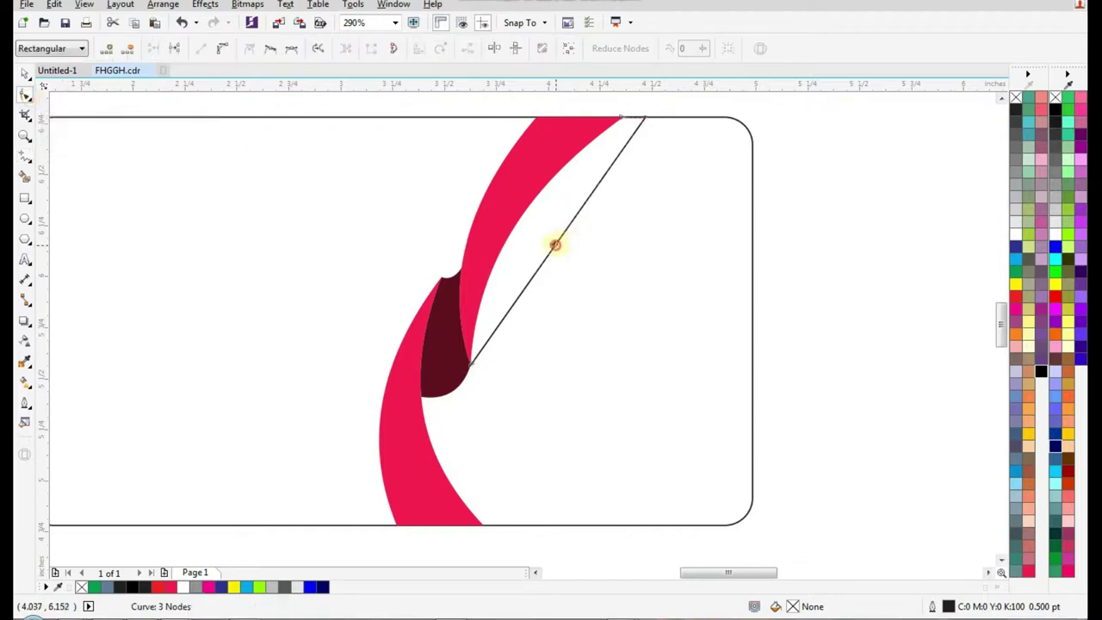
left_click(222, 48)
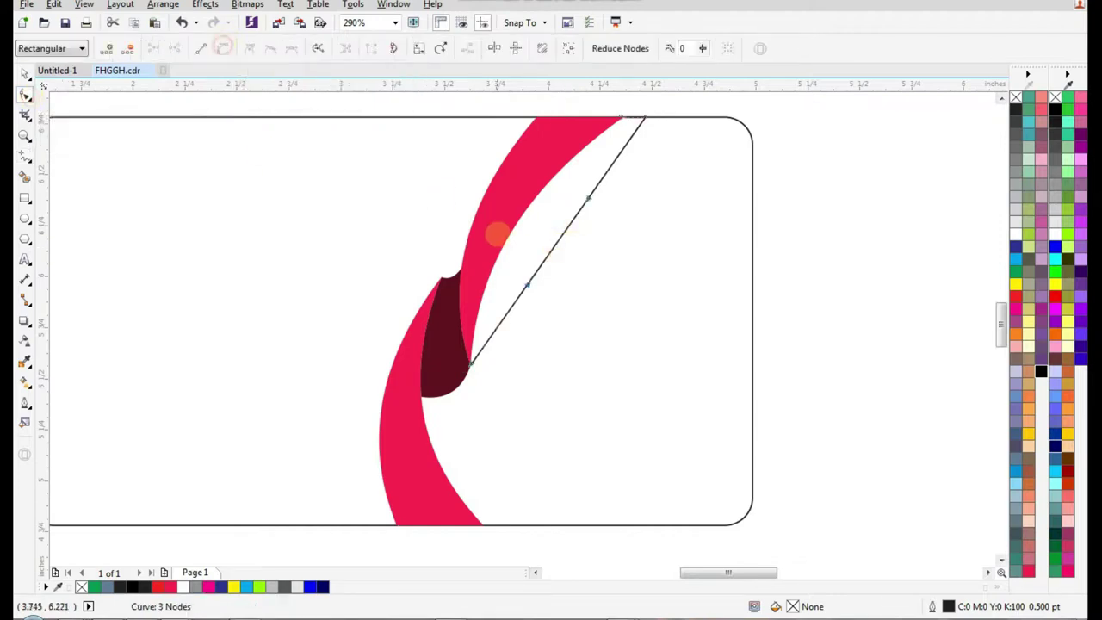
left_click_drag(537, 266, 517, 245)
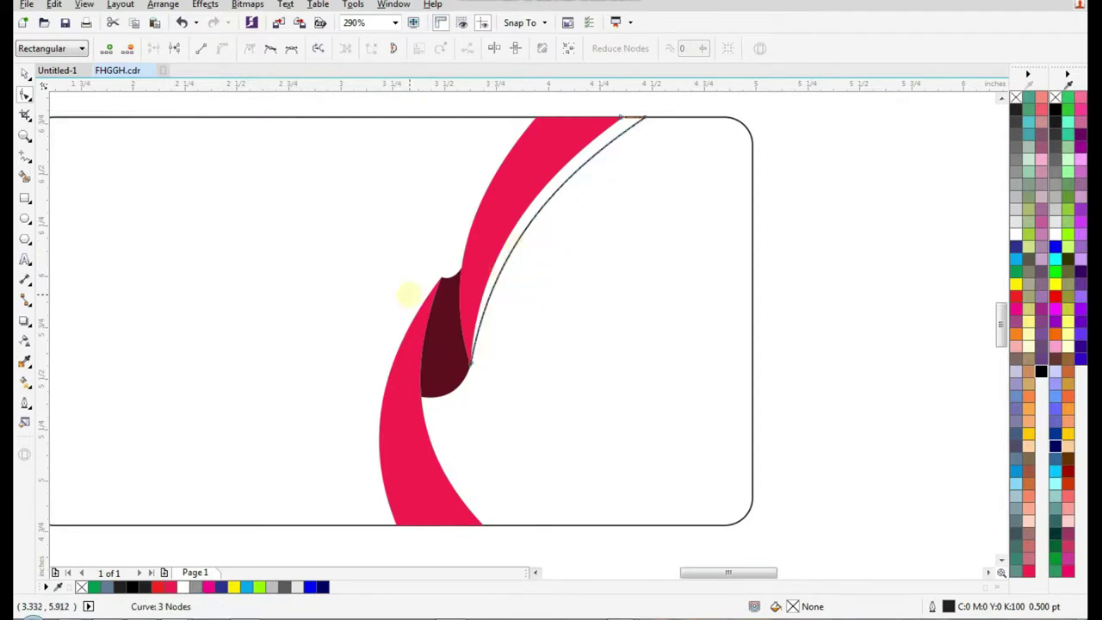
left_click(25, 73)
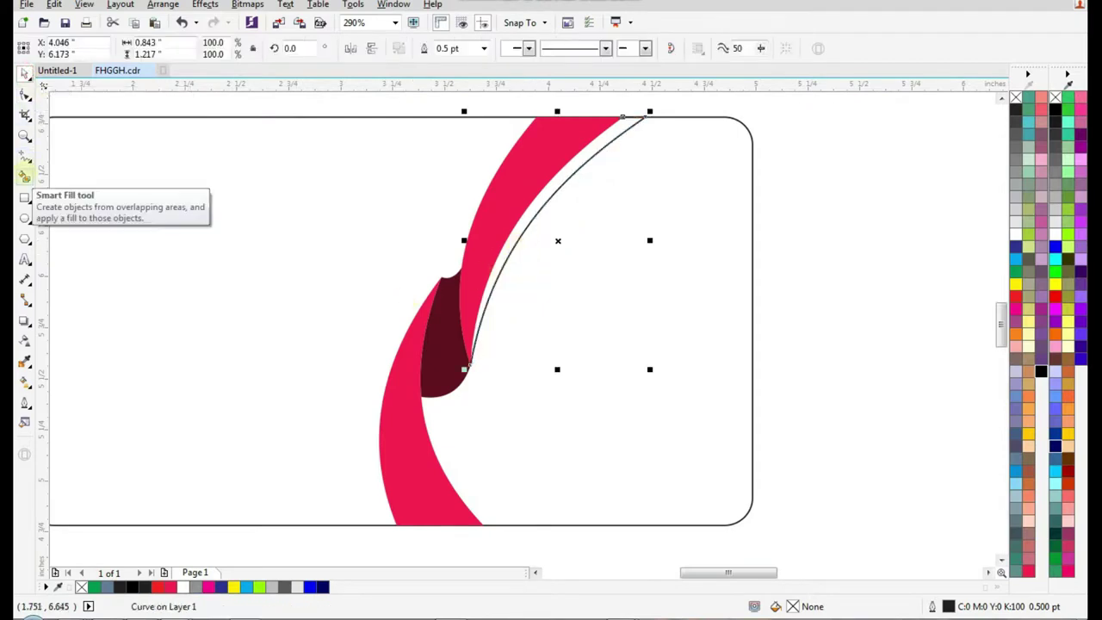
Create a filled strip between the upper blade and the drawn curve with Smart Fill, and remove its outline
left_click(25, 175)
left_click(526, 210)
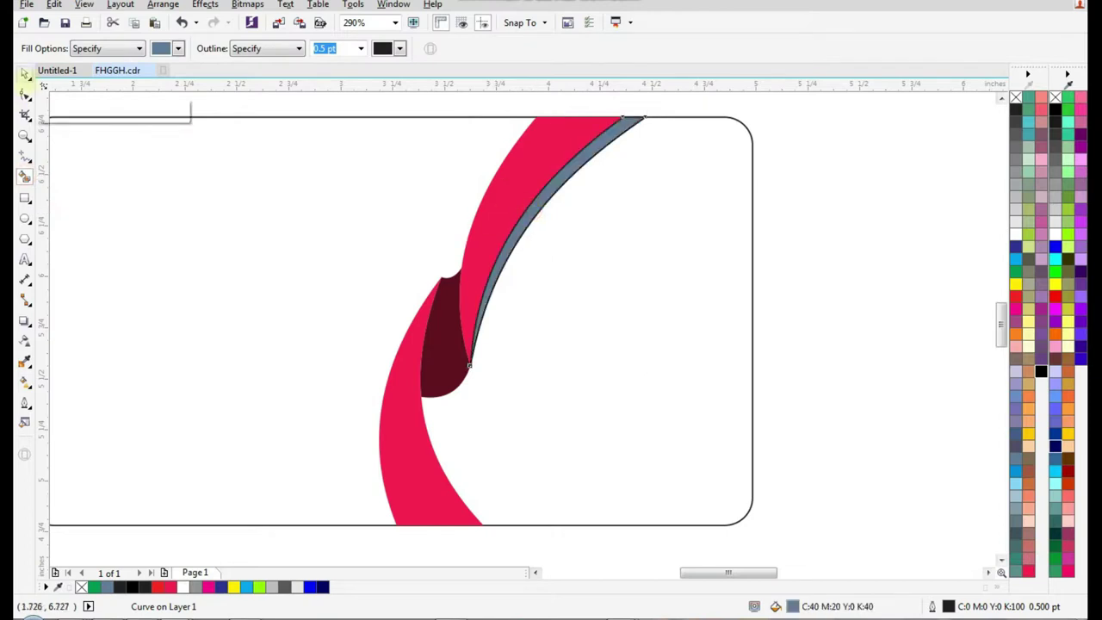
left_click(25, 74)
right_click(1016, 97)
left_click(866, 189)
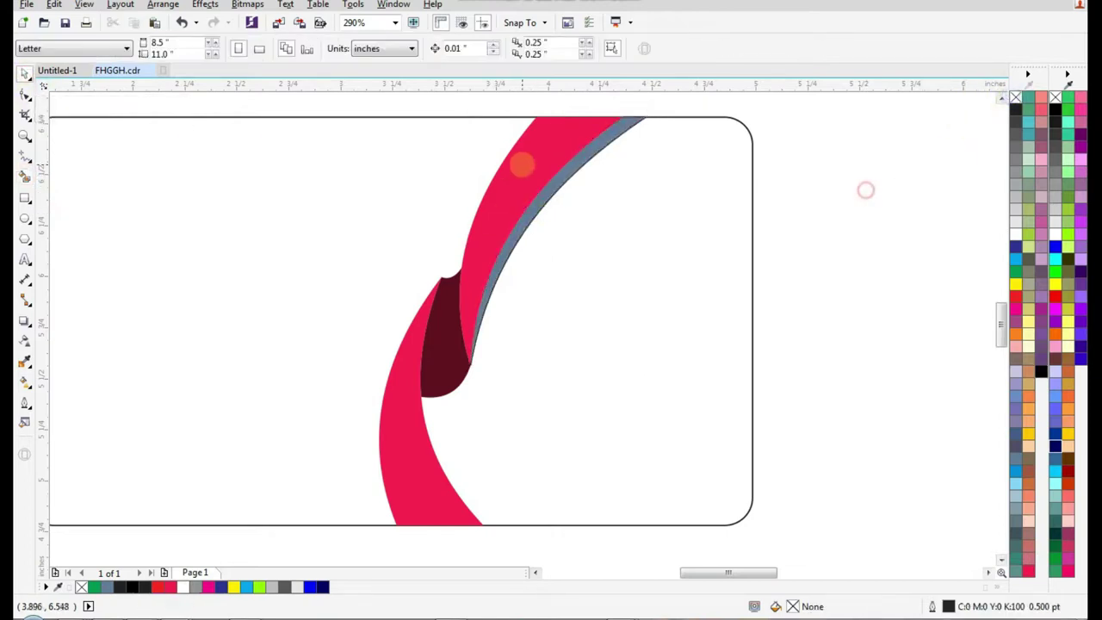
Delete the drawn guide curve around the strip beside the upper blade
scroll(555, 186, "up", 5)
left_click(501, 186)
key("Delete")
scroll(594, 191, "down", 4)
Recolour the narrow strip beside the upper blade light grey
left_click(595, 190)
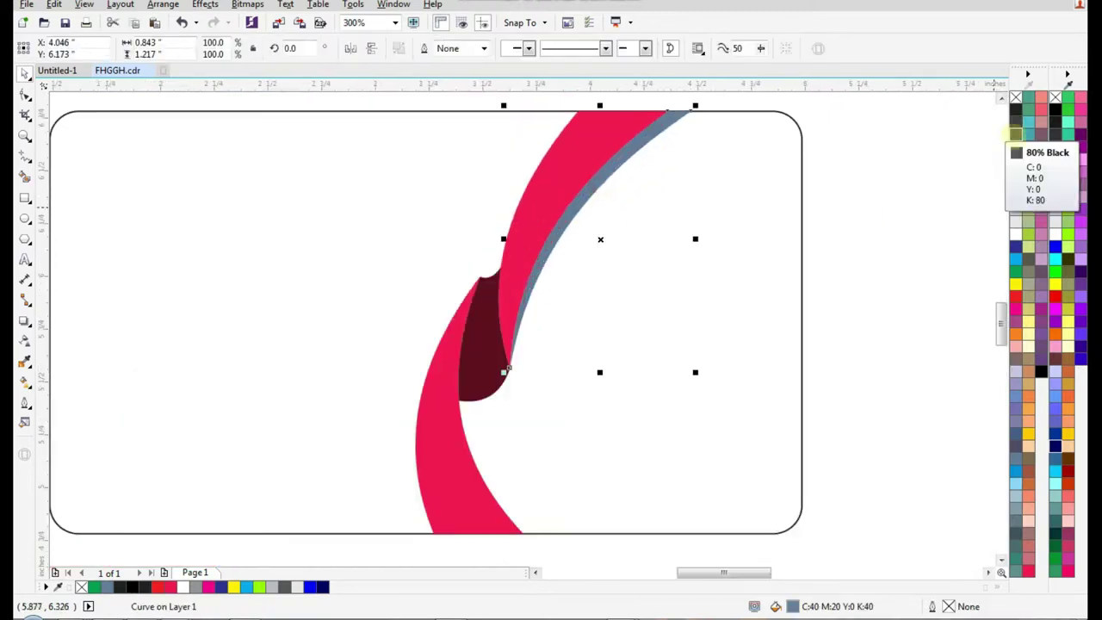
left_click(1016, 133)
left_click(1016, 194)
left_click(846, 251)
Create a shape covering the card area left of the blades with Smart Fill and colour it black (C0 M0 Y0 K100)
scroll(437, 303, "down", 2)
left_click_drag(689, 175, 245, 447)
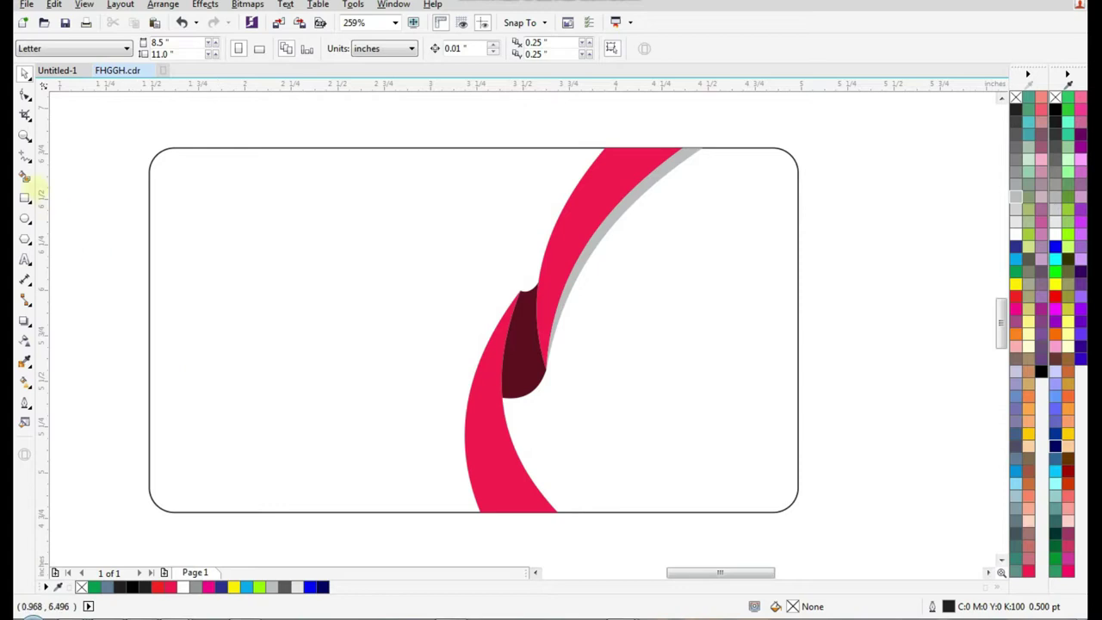
left_click(25, 176)
left_click(259, 298)
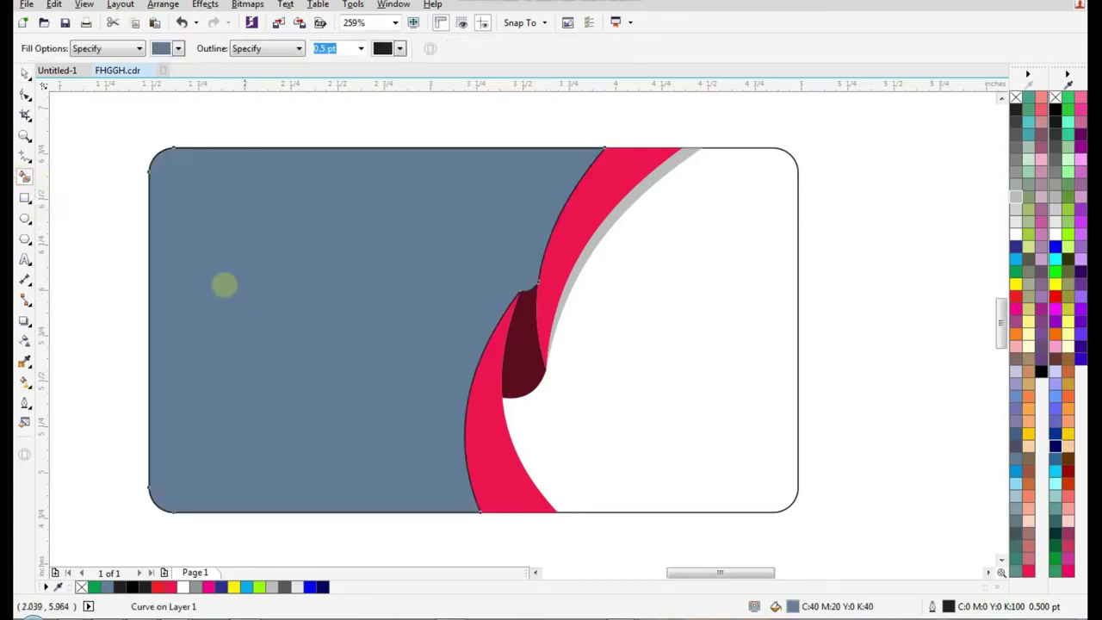
left_click(25, 74)
left_click(120, 587)
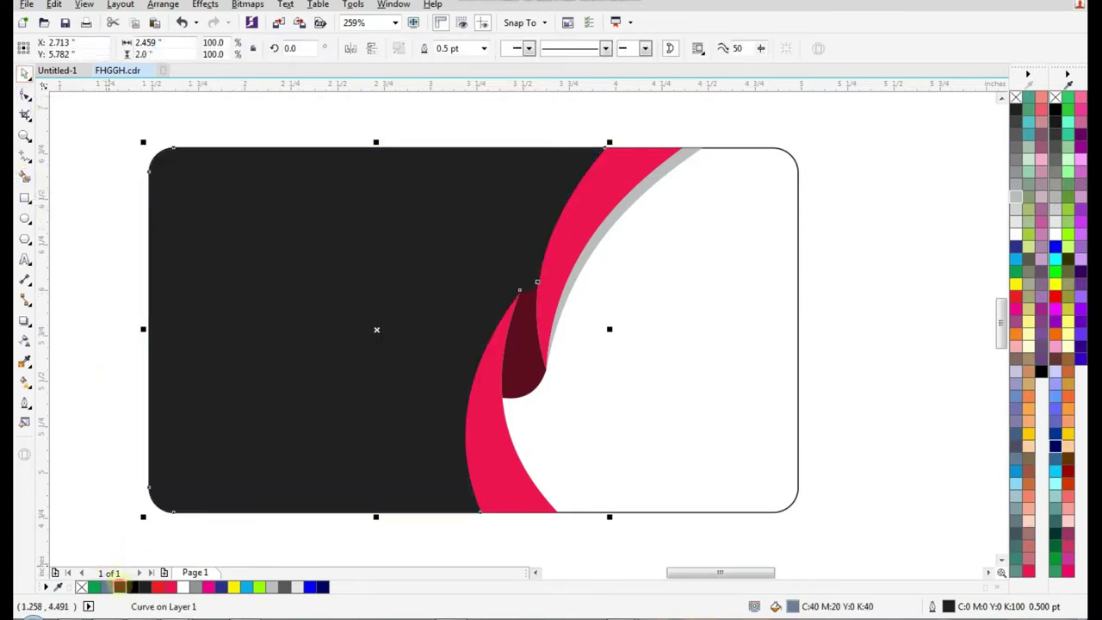
scroll(310, 336, "down", 3)
left_click(285, 453)
left_click(302, 378)
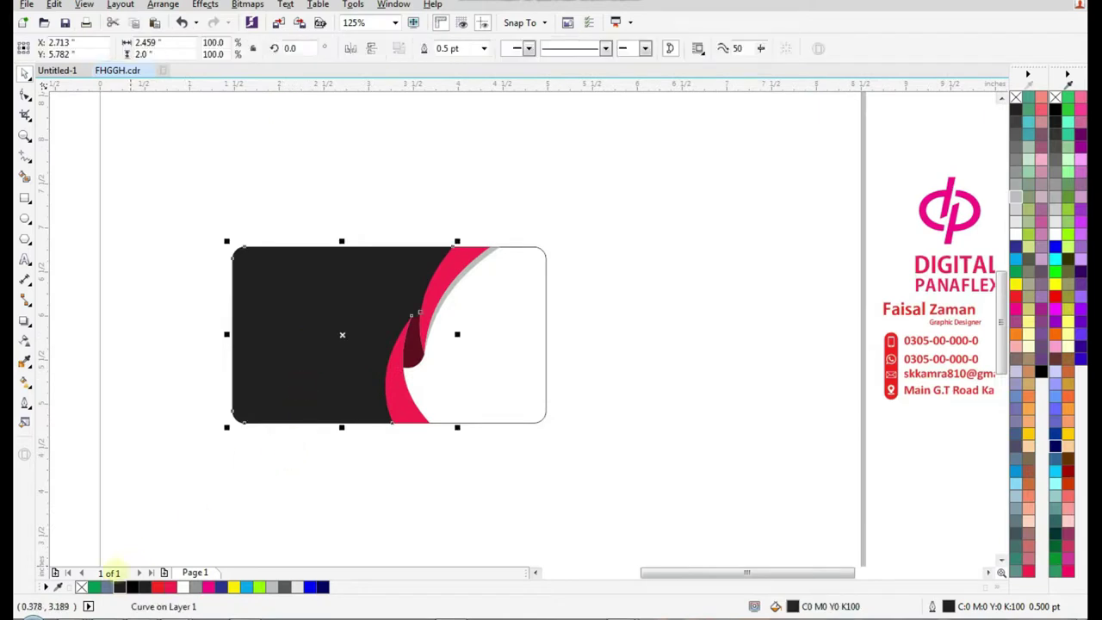
Copy the lower blade onto the black area beside it, narrowed to about 0.241 inches and shortened to about 0.783 inches
left_click(253, 487)
key("F2")
left_click_drag(165, 455, 482, 273)
left_click_drag(517, 448, 438, 445)
left_click_drag(402, 383, 449, 392)
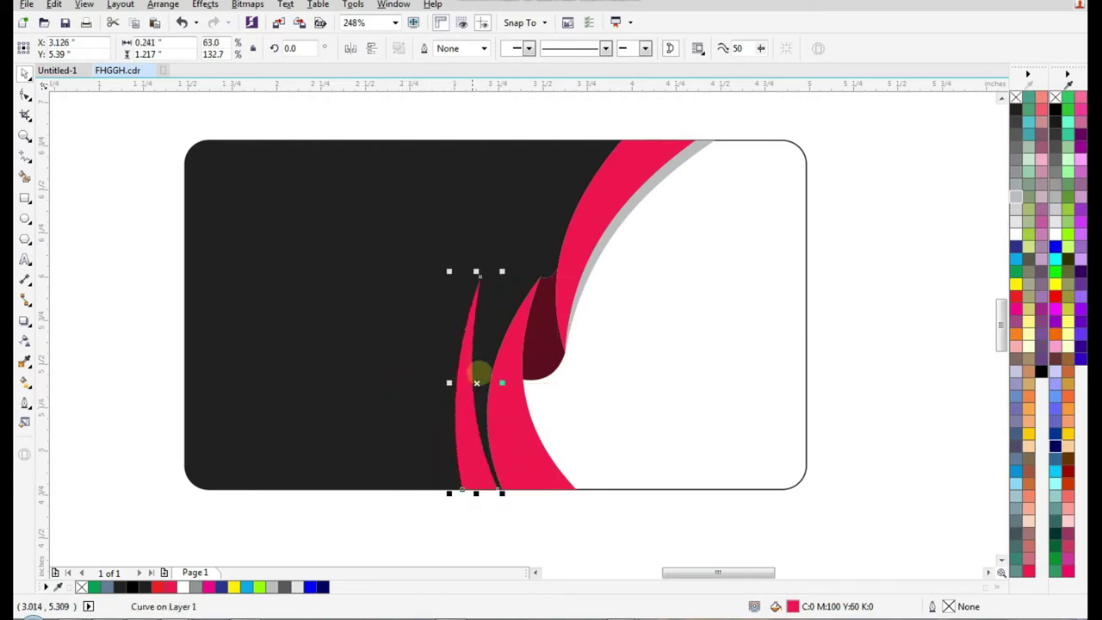
left_click_drag(476, 272, 488, 347)
Pull the small blade's inner bottom node along the card edge to slim it, and stretch the blade to about 0.842 inches tall
scroll(469, 422, "up", 2)
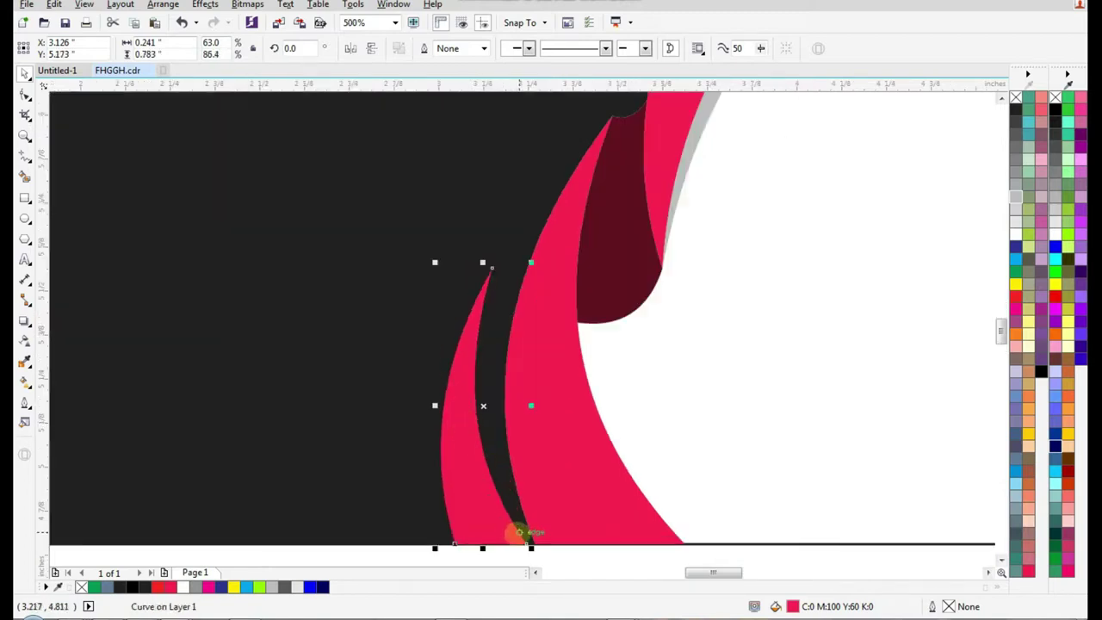
key("F10")
left_click_drag(523, 537, 503, 545)
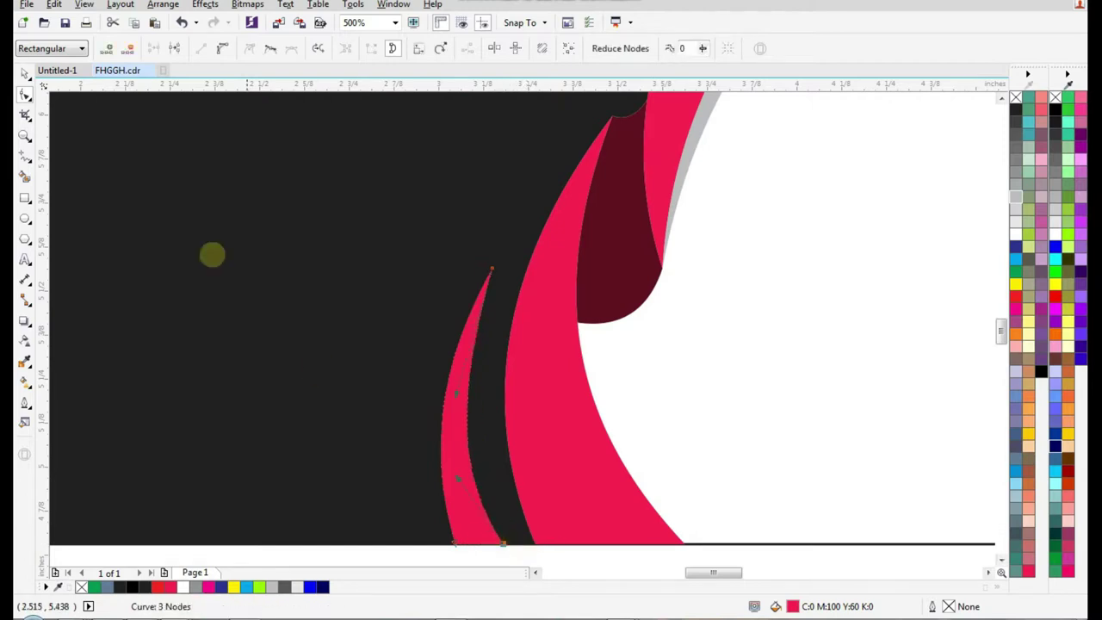
left_click(23, 72)
left_click_drag(509, 261, 512, 241)
left_click_drag(480, 294, 467, 320)
key("F10")
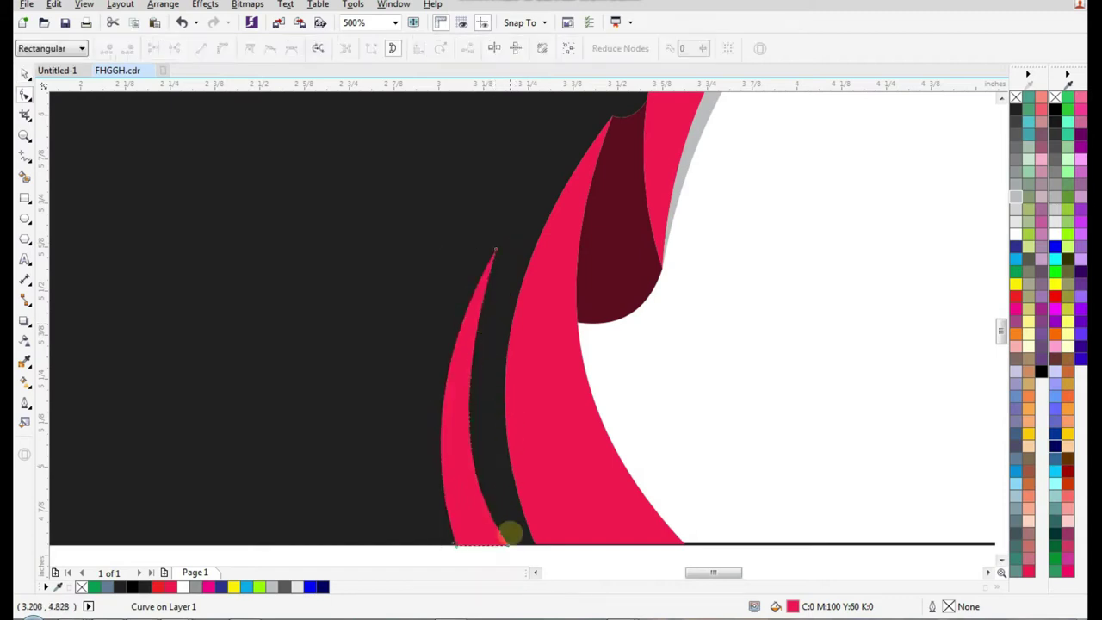
left_click_drag(508, 545, 499, 544)
key("space")
Place a copy of the small blade lower left of it, overhanging the card's bottom edge, and rotate it about 9.4 degrees
left_click_drag(453, 401, 440, 487)
scroll(478, 405, "down", 2)
scroll(478, 411, "up", 2)
scroll(479, 411, "down", 2)
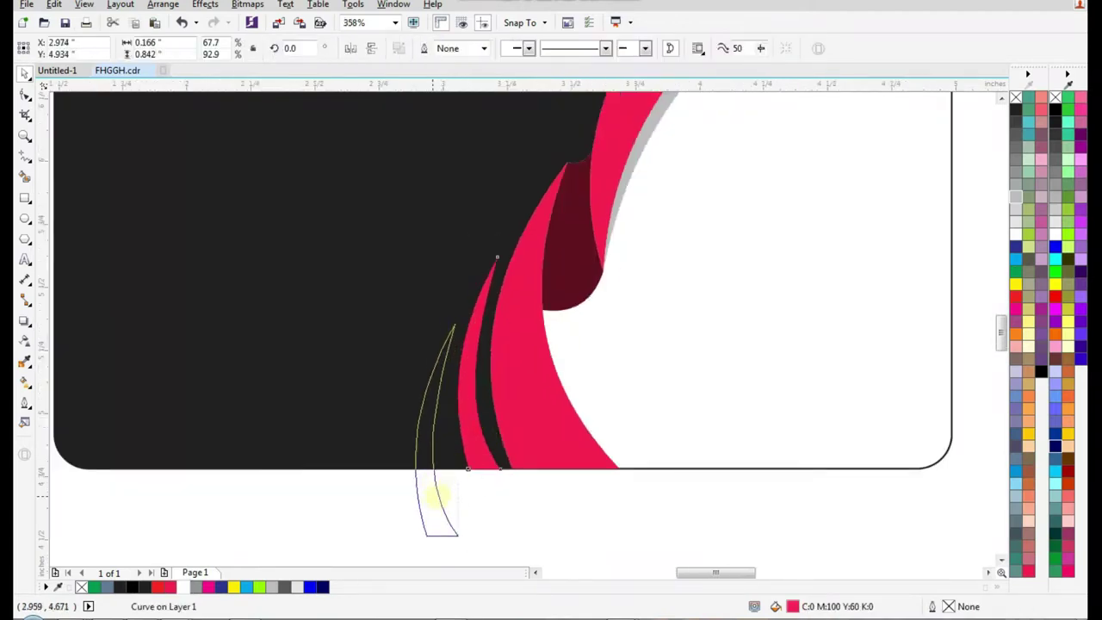
left_click(444, 456)
left_click(439, 439)
left_click_drag(469, 316, 443, 310)
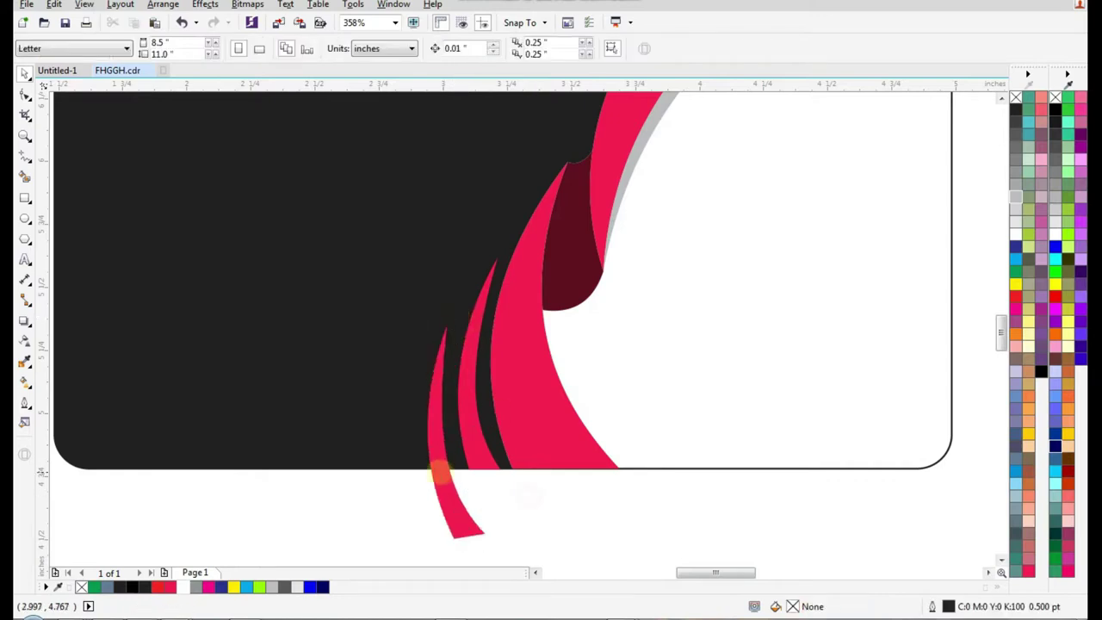
left_click_drag(440, 455, 446, 463)
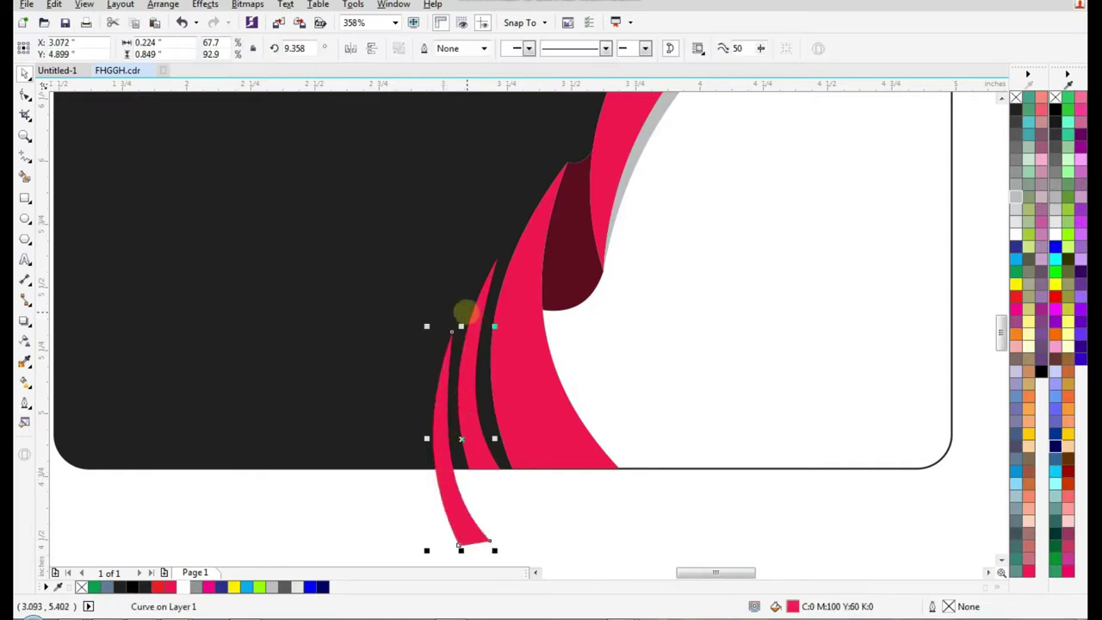
Shorten the rotated small blade to about 0.794 inches and fill it with white
left_click_drag(461, 326, 461, 340)
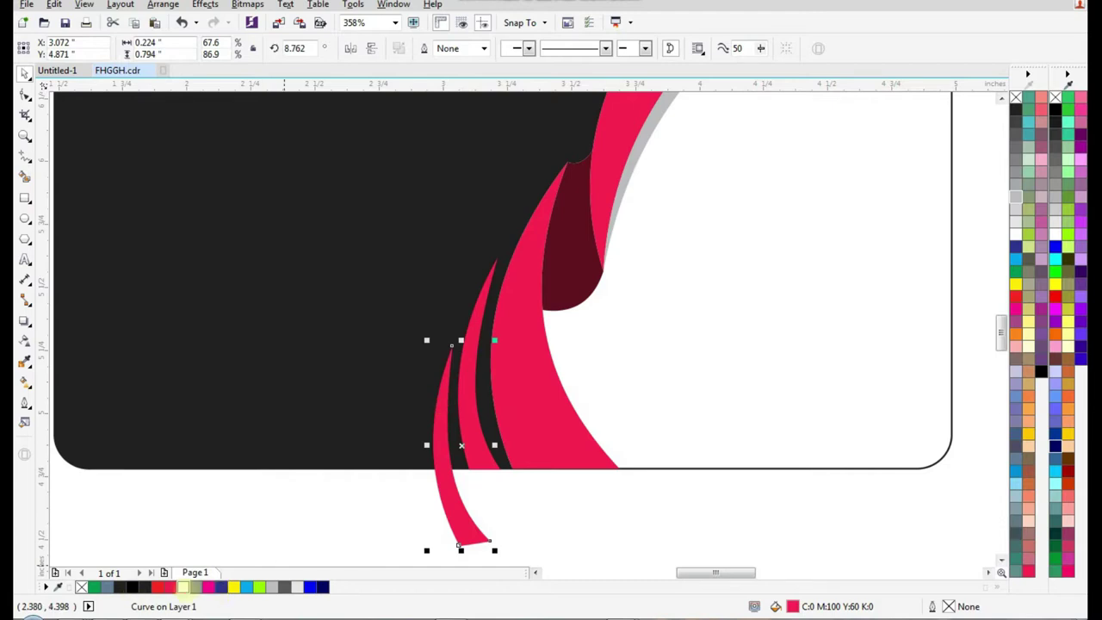
left_click(183, 587)
left_click(396, 495)
Copy the white blade up to the card's top edge beside the upper red blade and mirror it vertically
scroll(424, 482, "down", 3)
left_click_drag(427, 480, 467, 320)
mouse_move(430, 402)
left_mouse_down()
mouse_move(584, 262)
mouse_move(429, 401)
left_mouse_up()
left_click(372, 49)
left_click_drag(475, 295, 482, 316)
left_click(482, 311)
Rotate the upper white blade to about 320.6 degrees and position it parallel to the upper red blade across the card's top edge
left_click_drag(528, 249, 543, 284)
left_click(602, 273)
left_click_drag(487, 320, 517, 305)
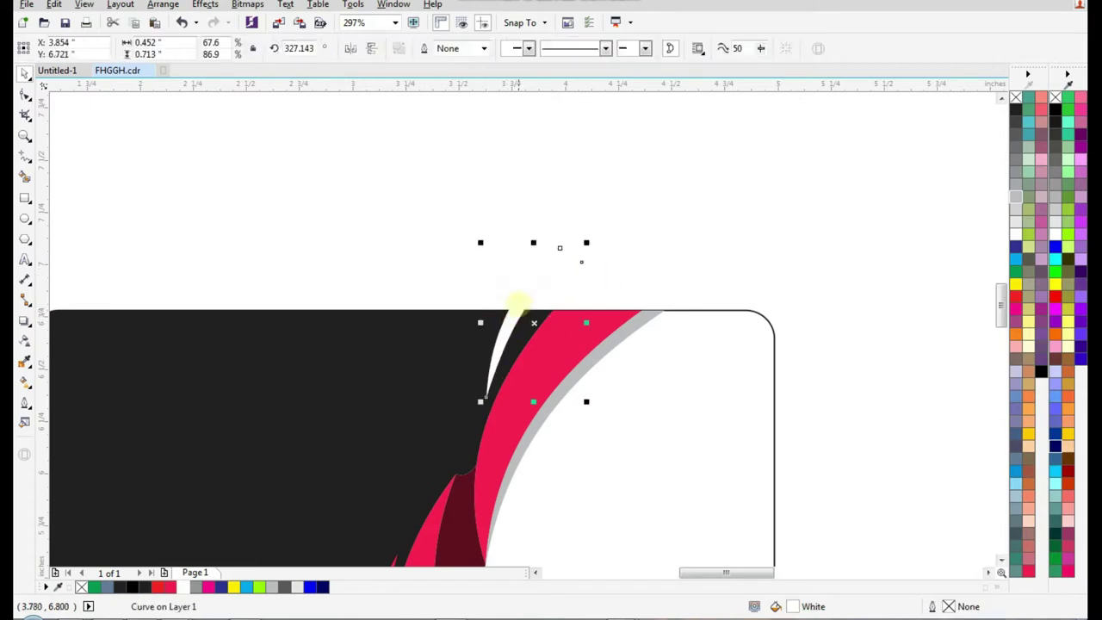
left_click(518, 301)
left_click_drag(586, 247, 612, 256)
left_click(613, 257)
left_click_drag(511, 311, 515, 315)
left_click(614, 286)
PowerClip the upper white blade inside the black card area
scroll(544, 287, "down", 2)
left_click(531, 298)
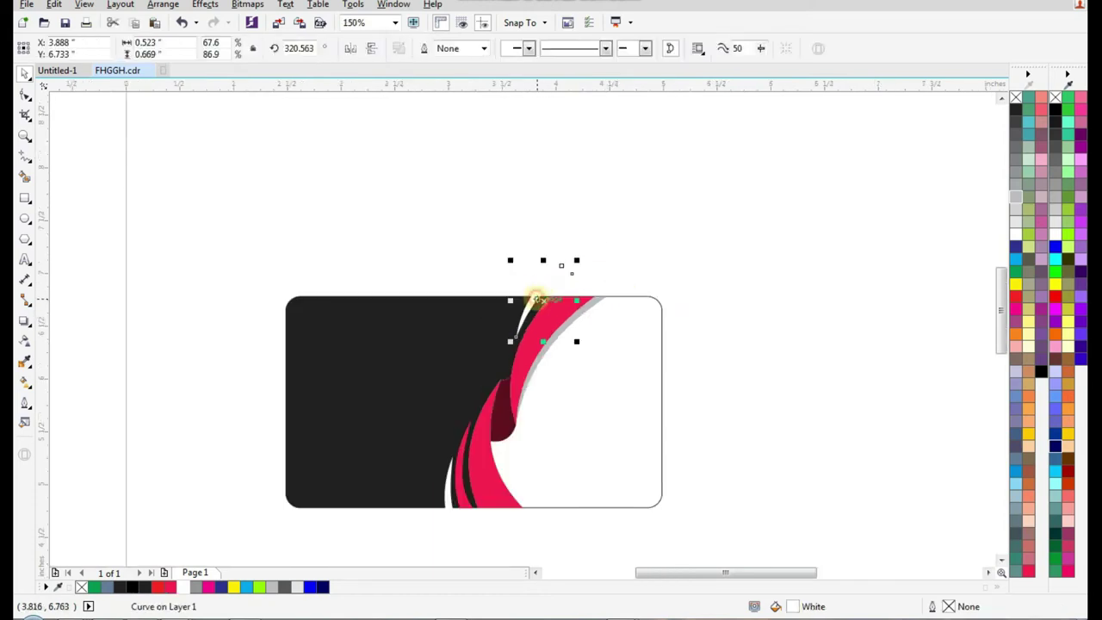
right_click(532, 299)
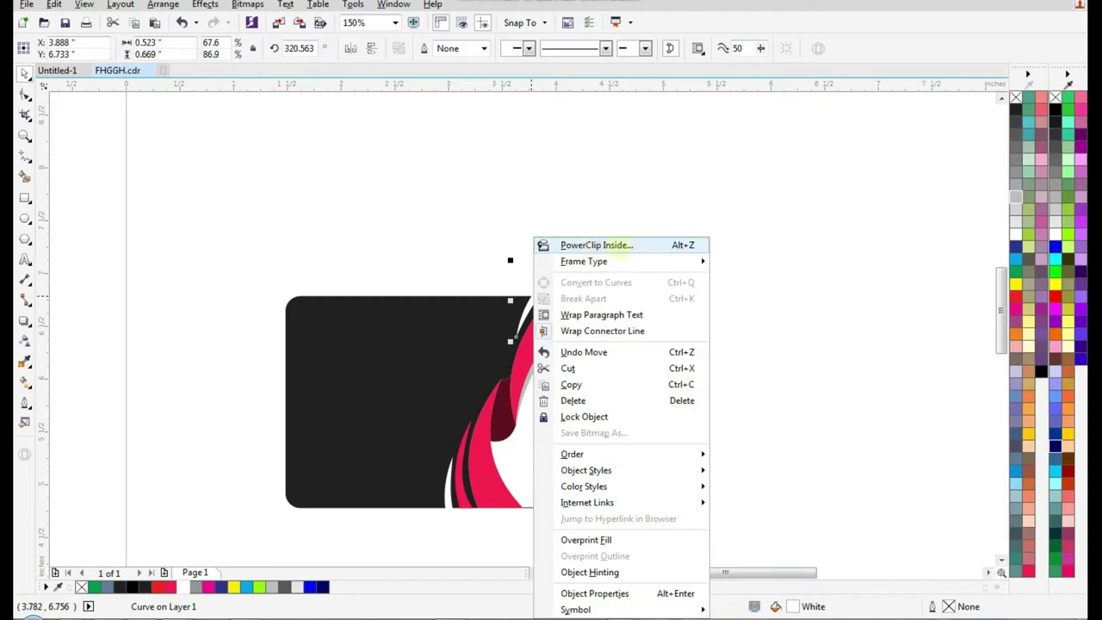
left_click(634, 247)
left_click(454, 357)
left_click(483, 519)
Edit the PowerClip contents and move the white blade back to the top edge beside the upper red blade
left_click(415, 387)
left_click(380, 526)
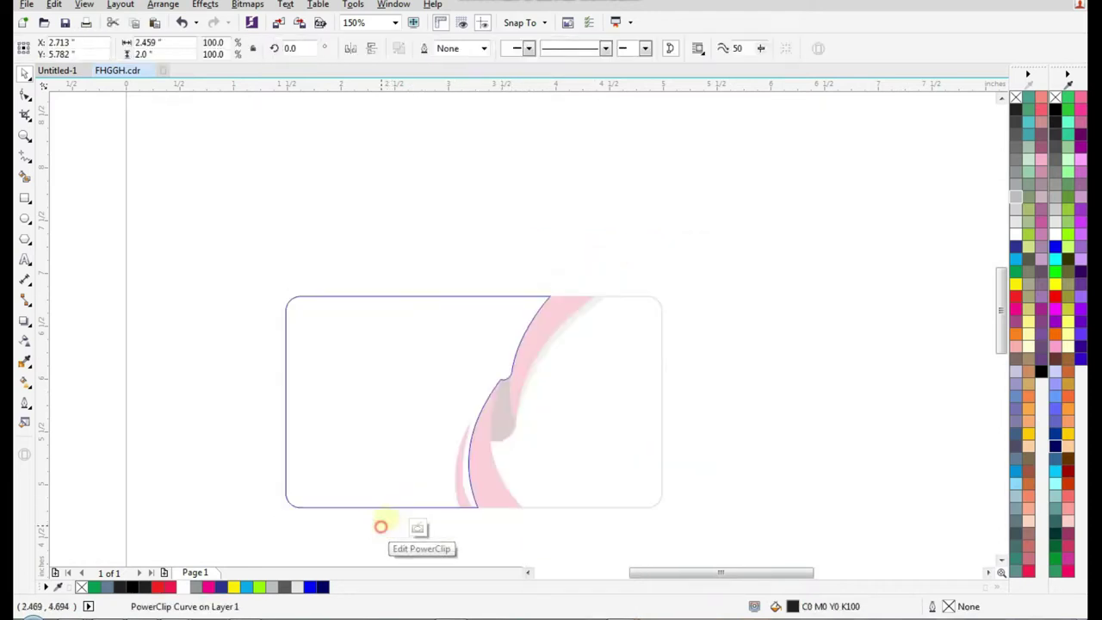
left_click(409, 405)
left_click_drag(418, 401, 540, 303)
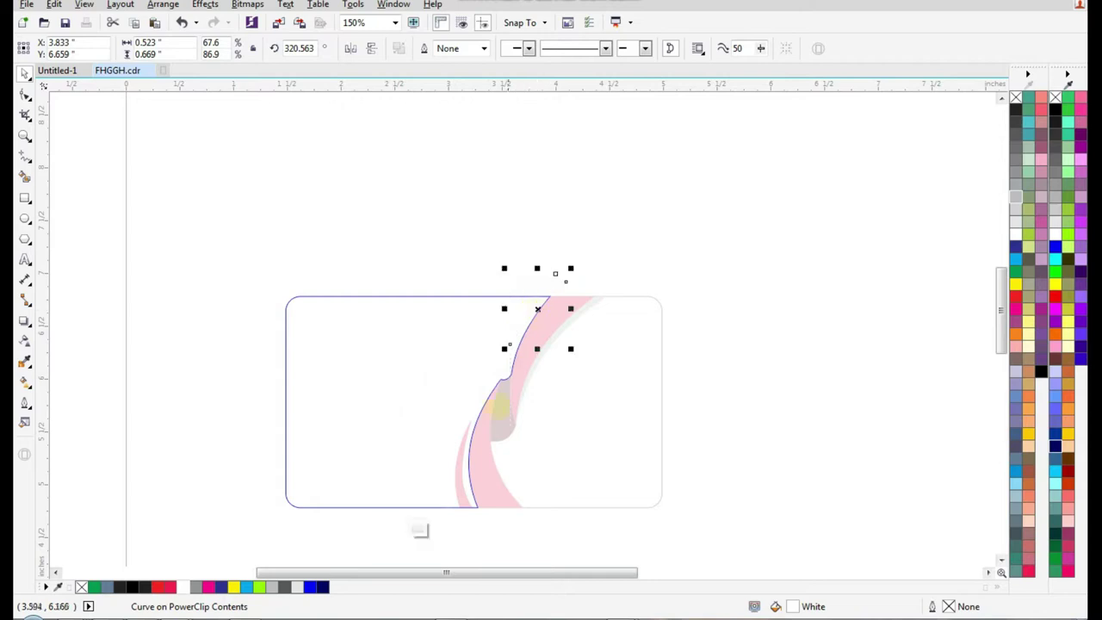
left_click(418, 526)
left_click(438, 546)
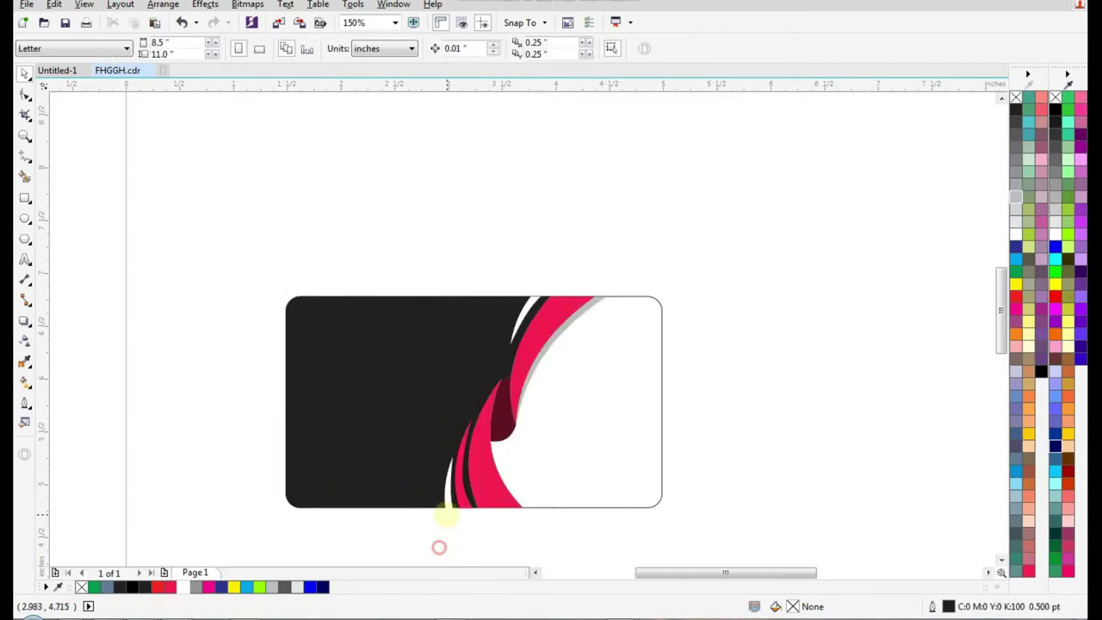
PowerClip the lower white blade inside the black card area
scroll(445, 513, "up", 1)
left_click(449, 506)
right_click(448, 505)
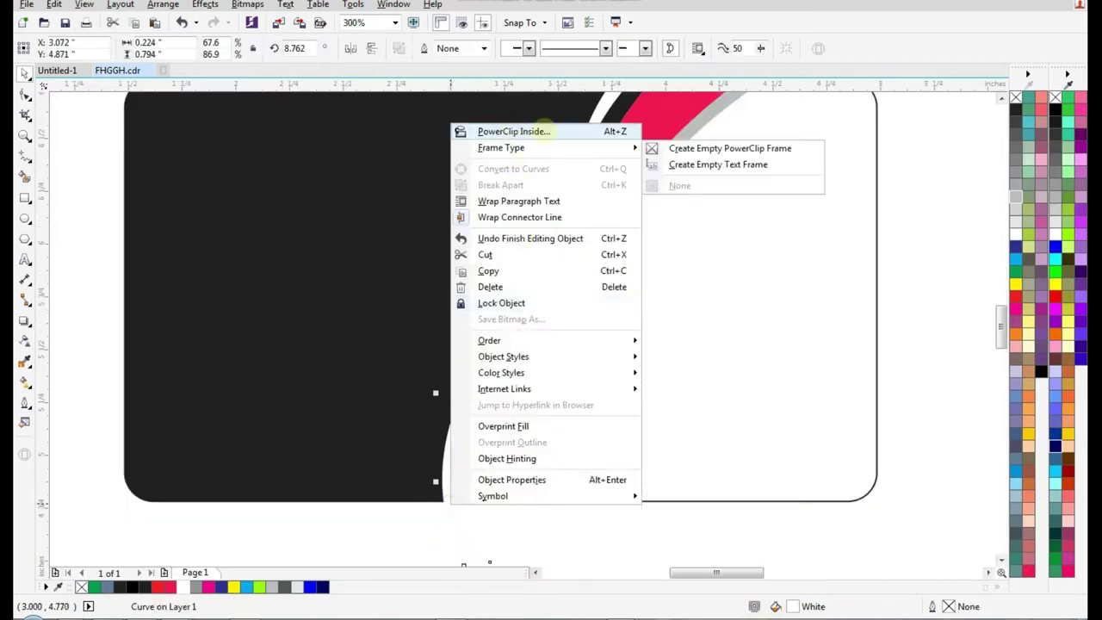
left_click(575, 135)
left_click(393, 308)
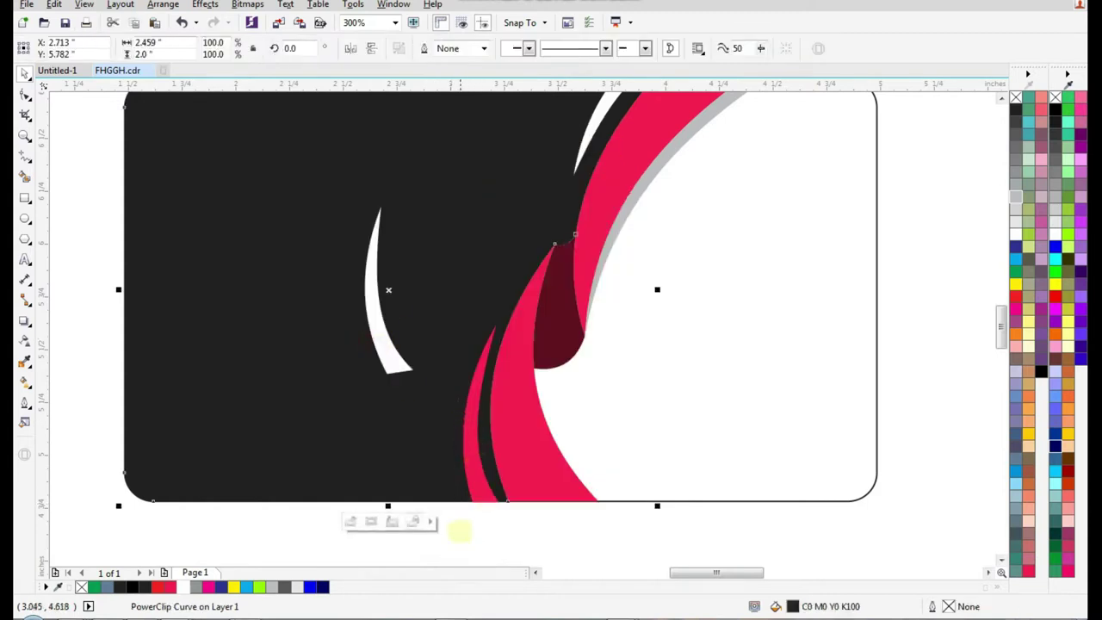
left_click(460, 530)
Edit the PowerClip contents and move the centred white blade back to the bottom edge beside the small red blade
scroll(461, 498, "down", 1)
left_click(428, 426)
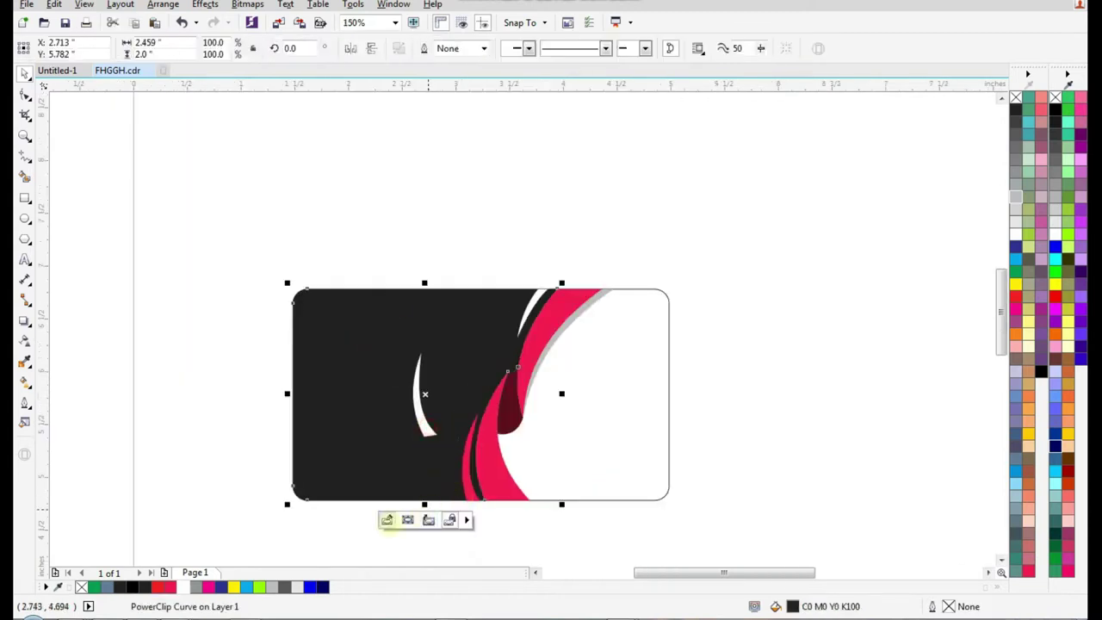
left_click(386, 520)
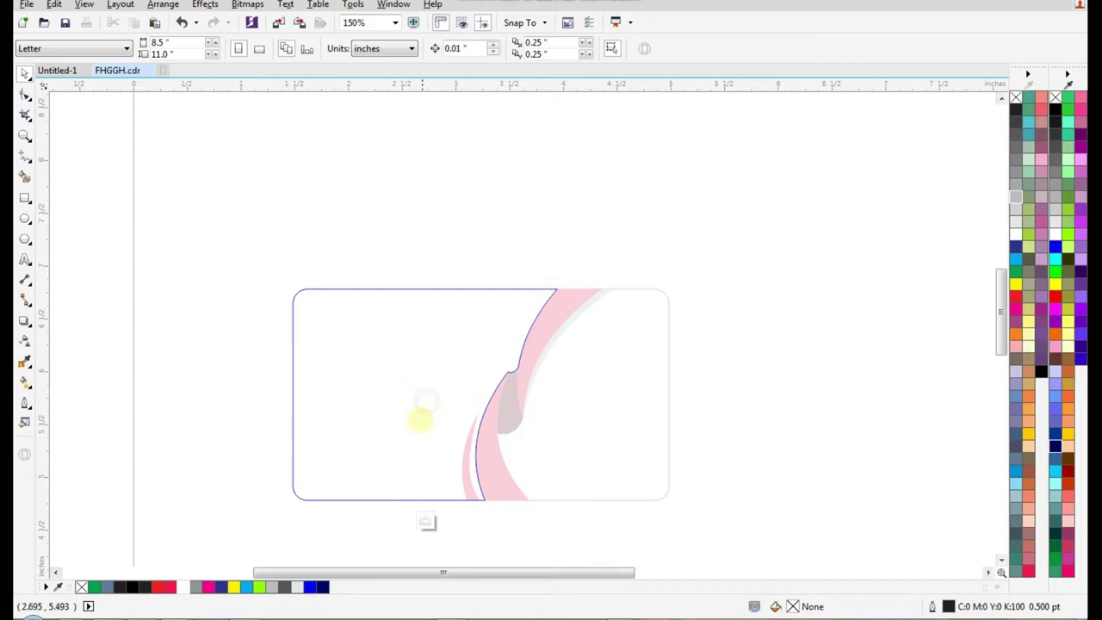
left_click_drag(507, 236, 316, 485)
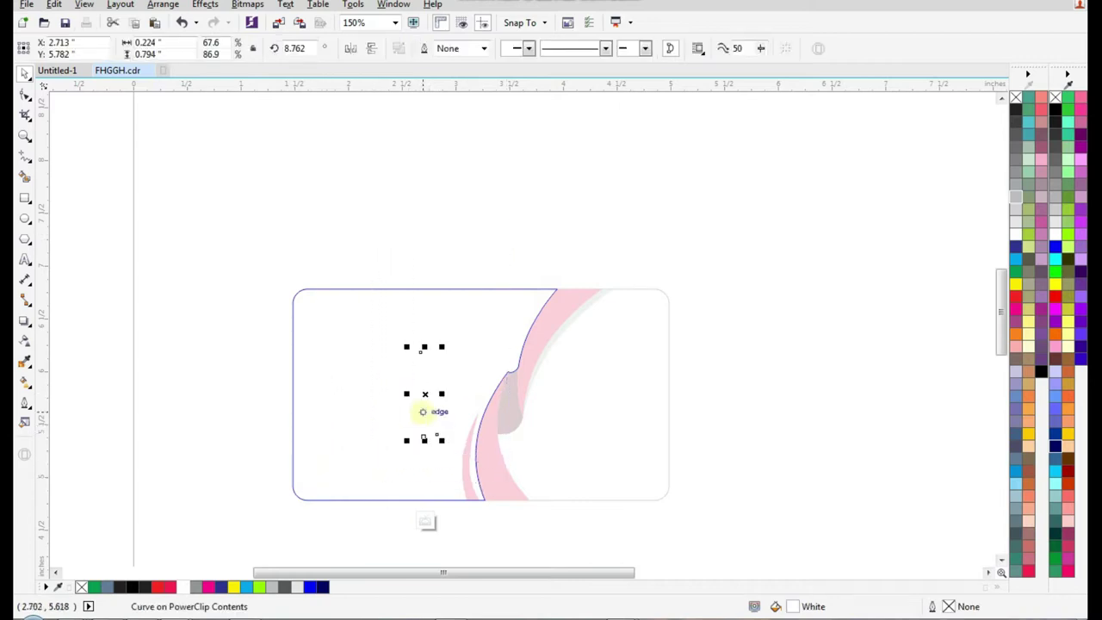
scroll(423, 412, "up", 1)
scroll(428, 388, "down", 2)
scroll(406, 408, "up", 1)
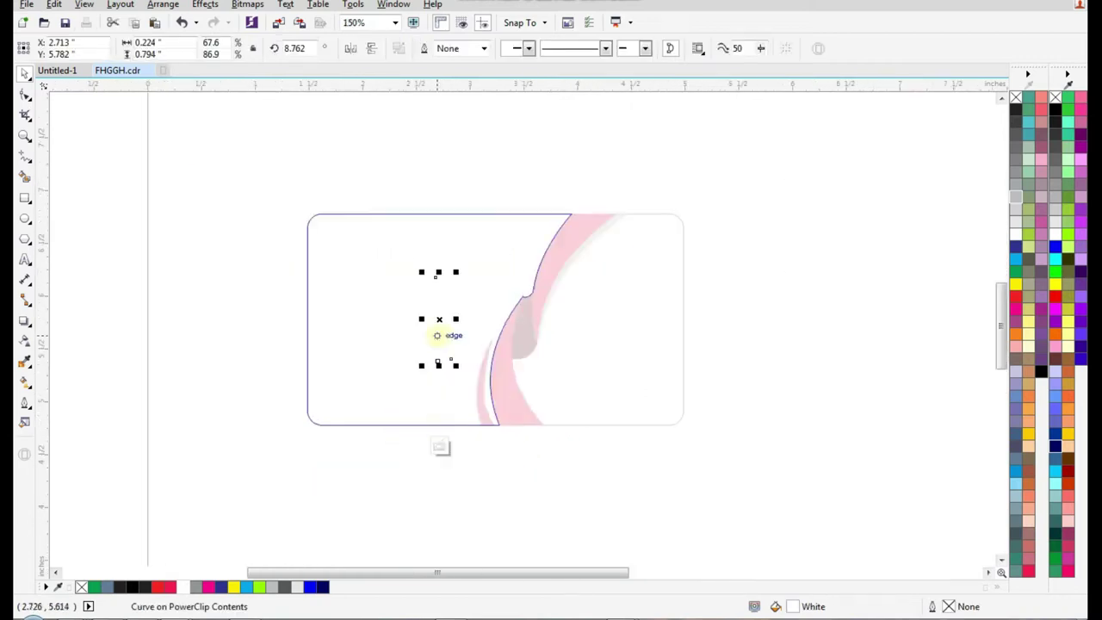
left_click_drag(439, 319, 468, 421)
scroll(455, 411, "up", 2)
left_click(352, 486)
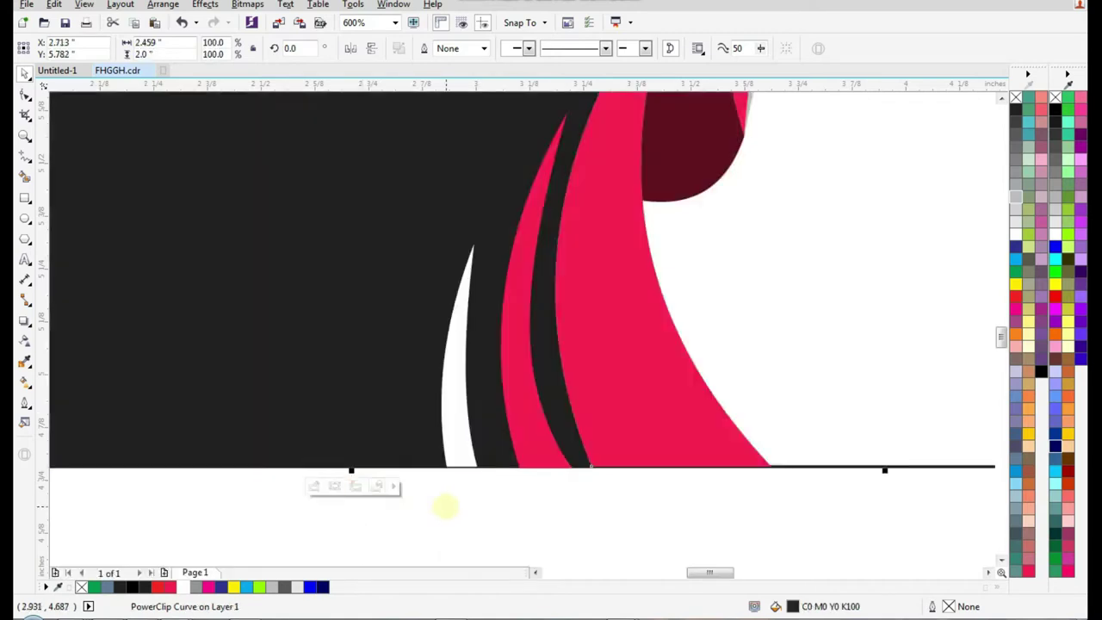
left_click(452, 504)
left_click(467, 450)
left_click(313, 486)
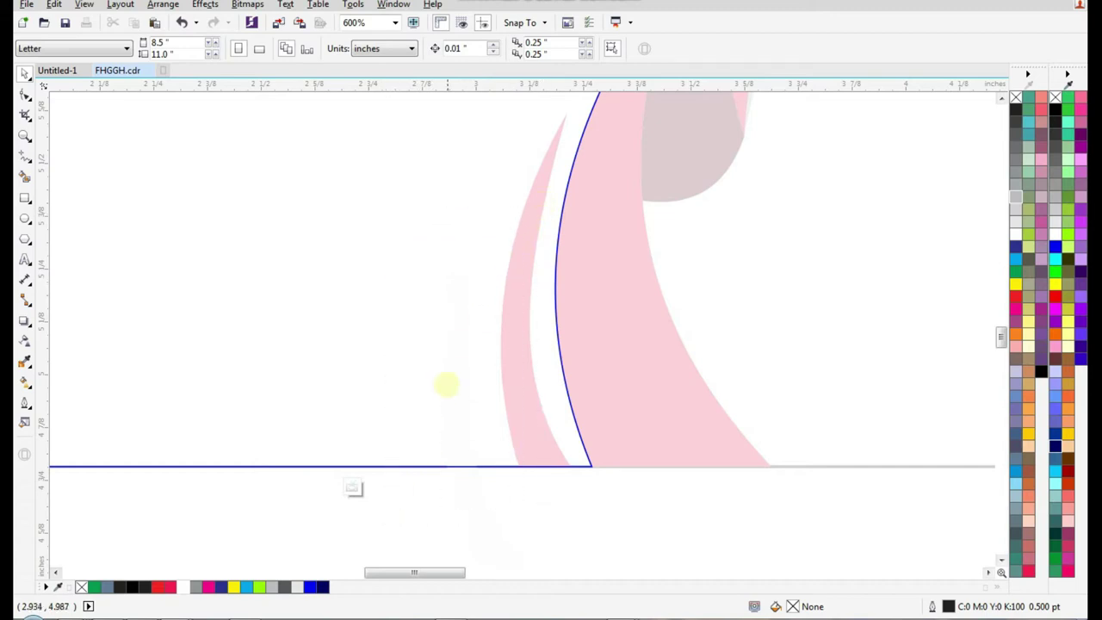
left_click_drag(291, 506, 551, 190)
left_click(352, 487)
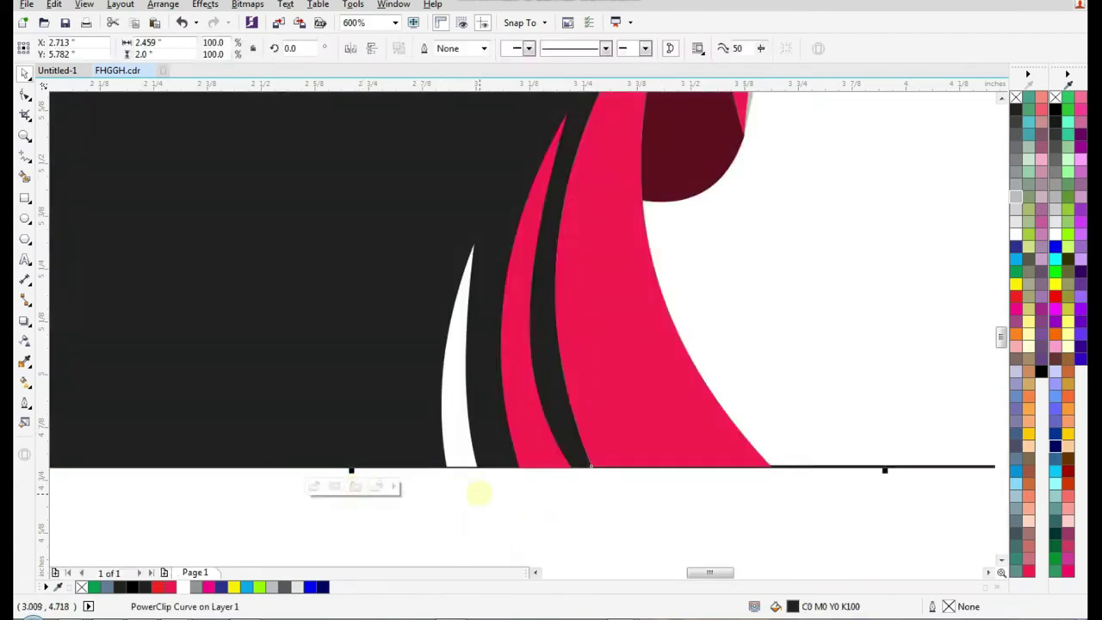
left_click(476, 491)
Edit the black card area's PowerClip contents and move the lower white blade closer to the small red blade
scroll(478, 493, "down", 4)
scroll(479, 494, "up", 2)
left_click(478, 431)
left_click(386, 459)
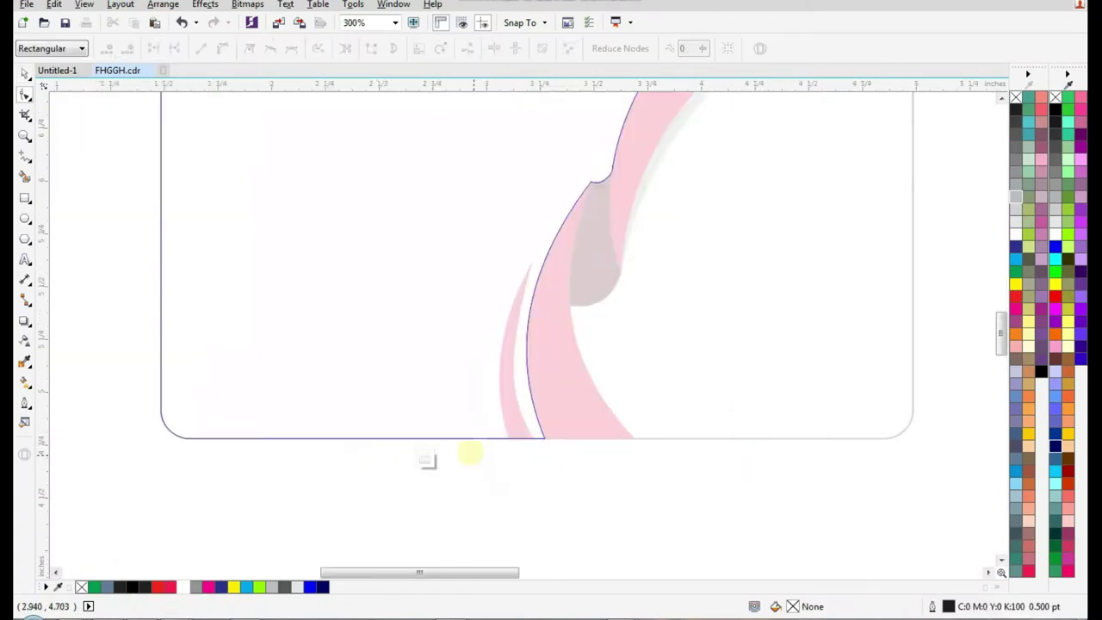
key("space")
left_click(522, 277)
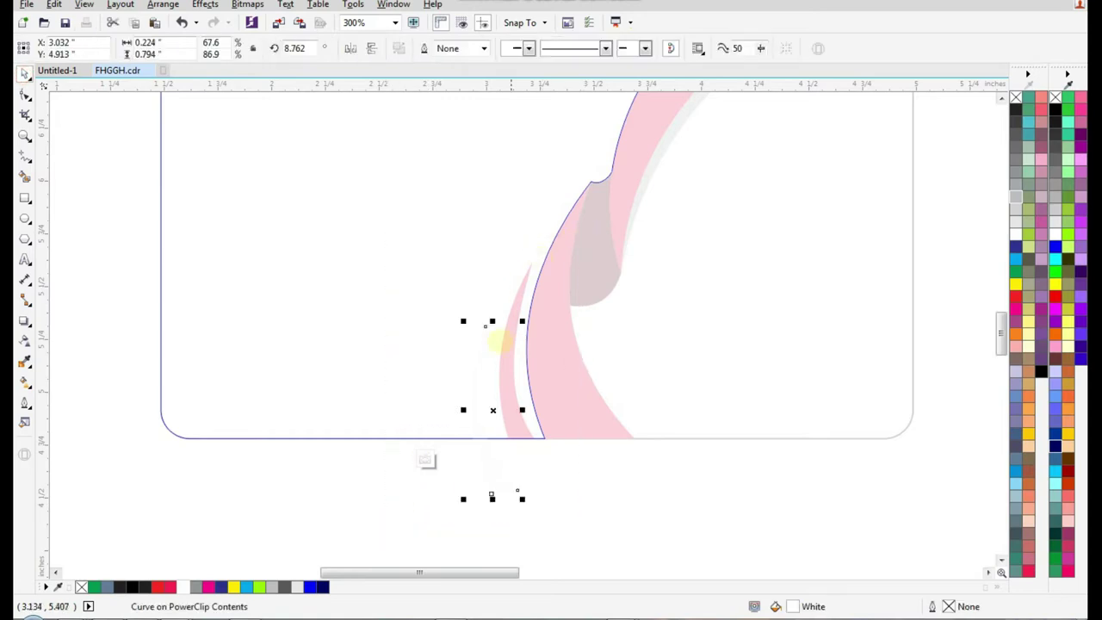
scroll(492, 408, "up", 2)
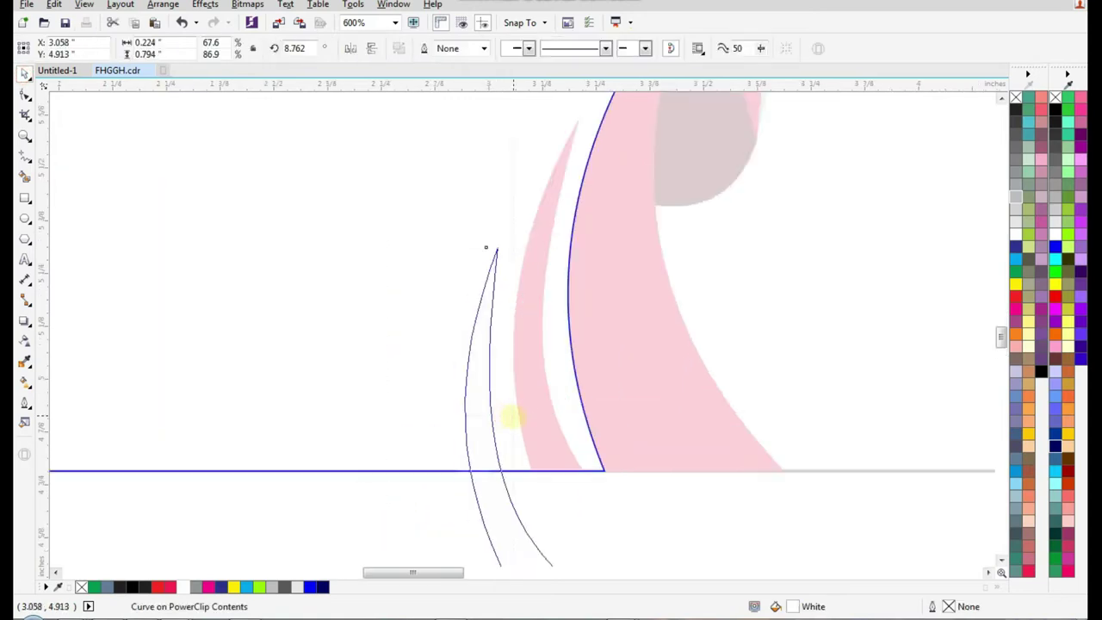
left_click_drag(511, 418, 516, 416)
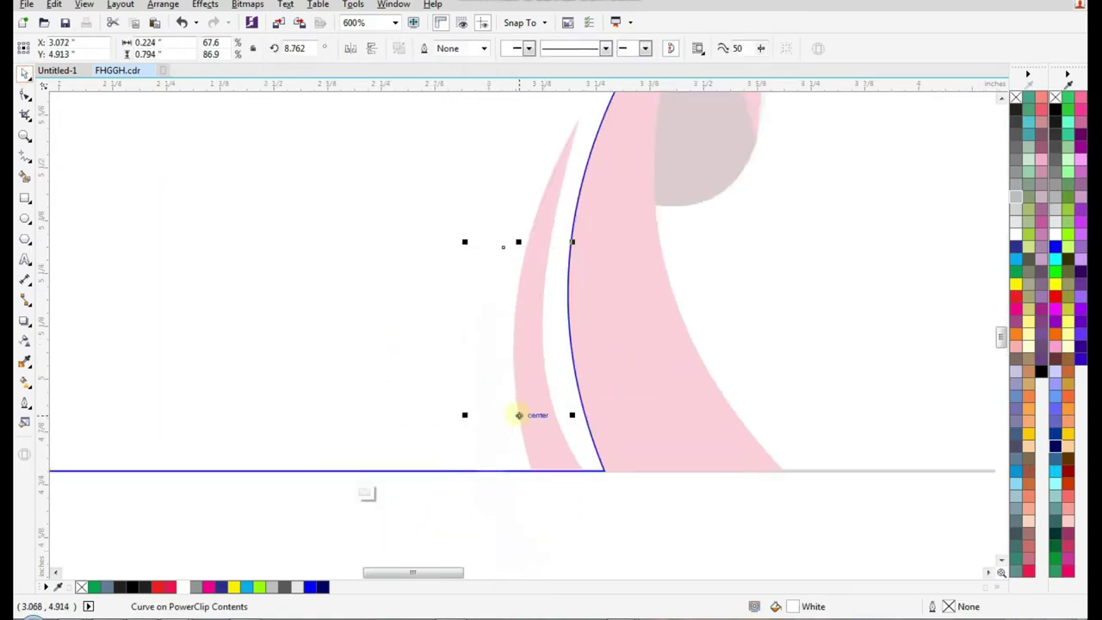
Rotate the lower white blade to about 6.7 degrees and finish editing the PowerClip contents
left_click_drag(574, 242, 566, 242)
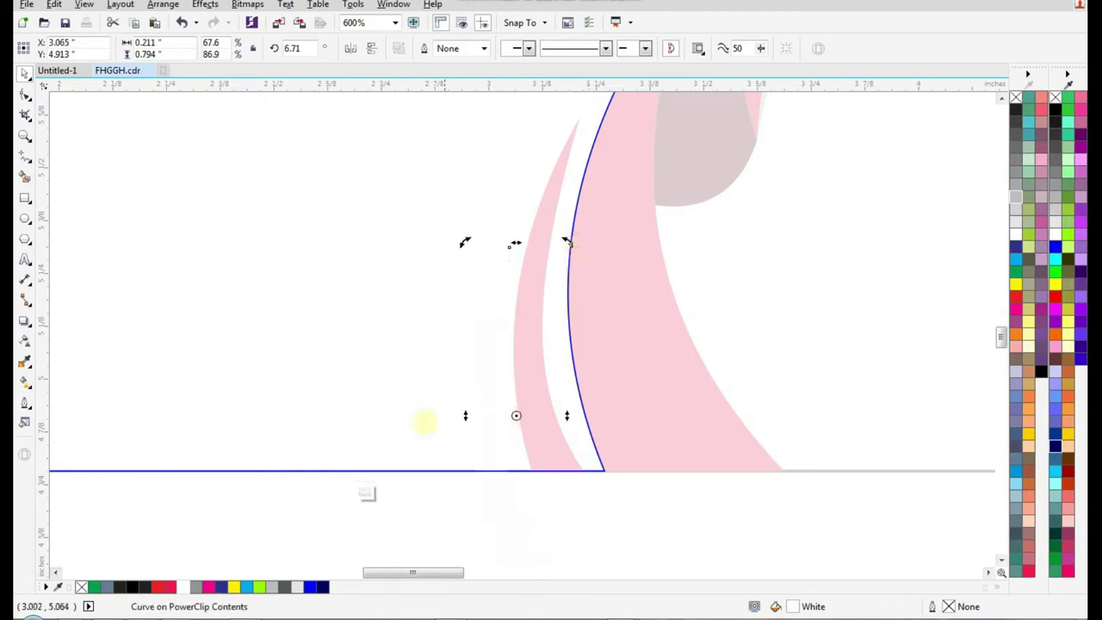
left_click(365, 491)
left_click(462, 517)
scroll(463, 516, "down", 4)
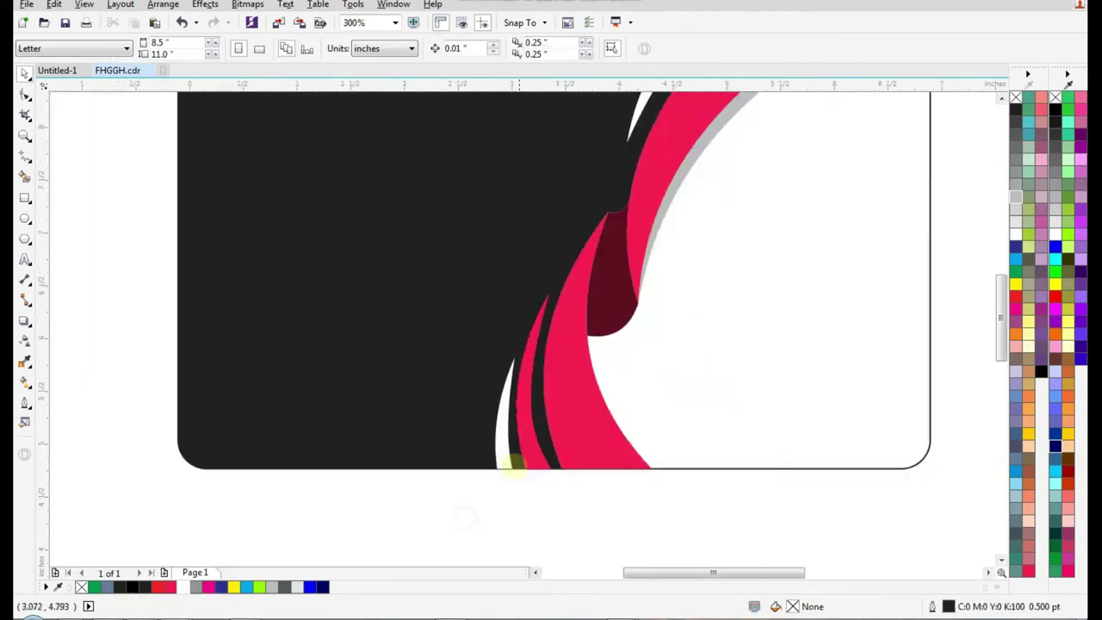
left_click(421, 510)
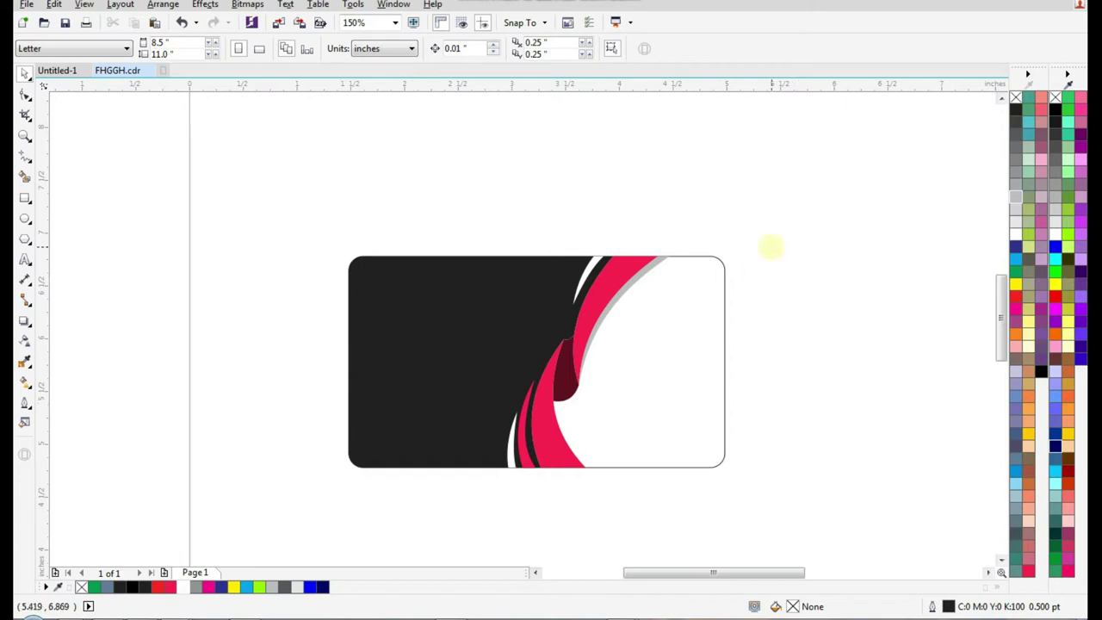
Place the Digital Panaflex logo on the card's white area at about 0.73 by 1.02 inches and fill it with C0 M100 Y60 K0
scroll(495, 303, "down", 2)
left_click_drag(359, 408, 920, 221)
scroll(920, 221, "up", 2)
left_click_drag(942, 177, 821, 319)
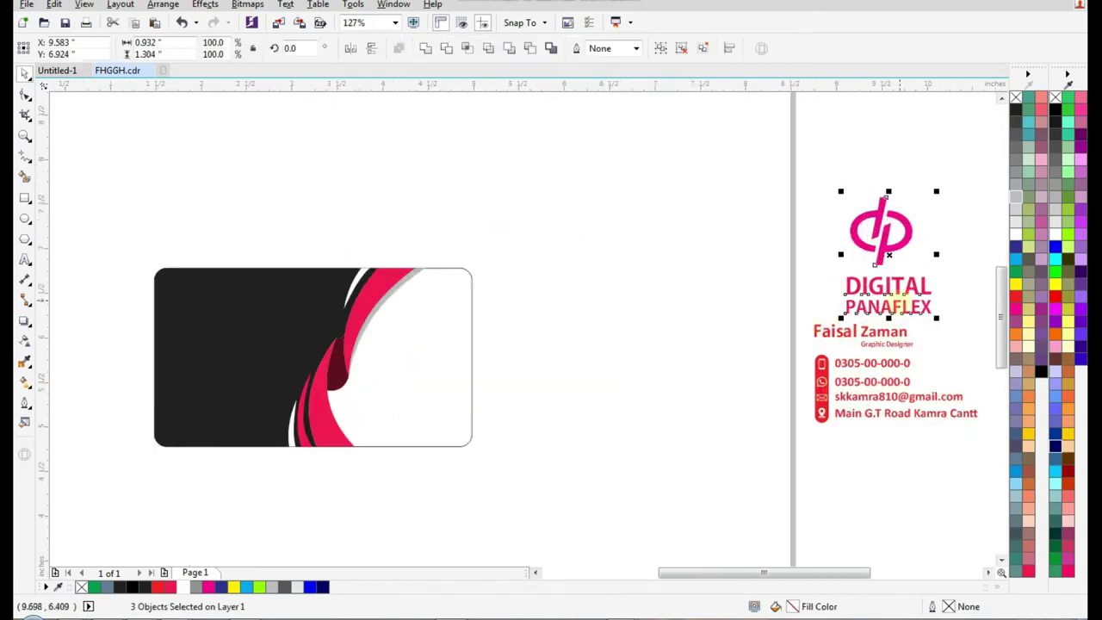
left_click_drag(895, 295, 563, 369)
left_click_drag(603, 264, 414, 347)
mouse_move(441, 393)
left_mouse_down()
mouse_move(475, 419)
mouse_move(453, 408)
left_mouse_up()
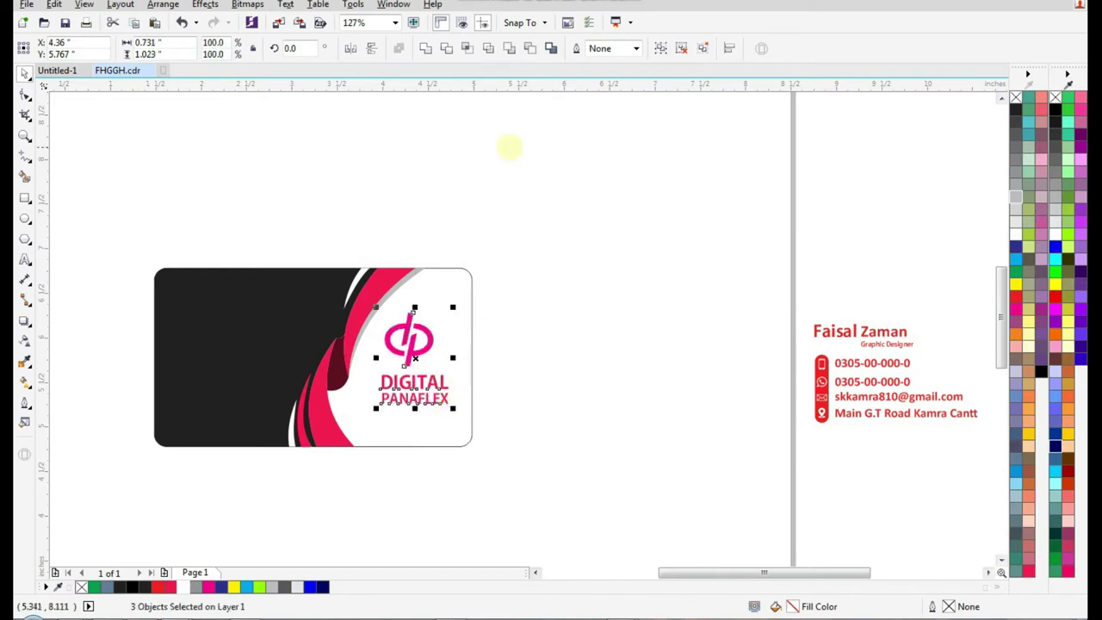
left_click(1028, 570)
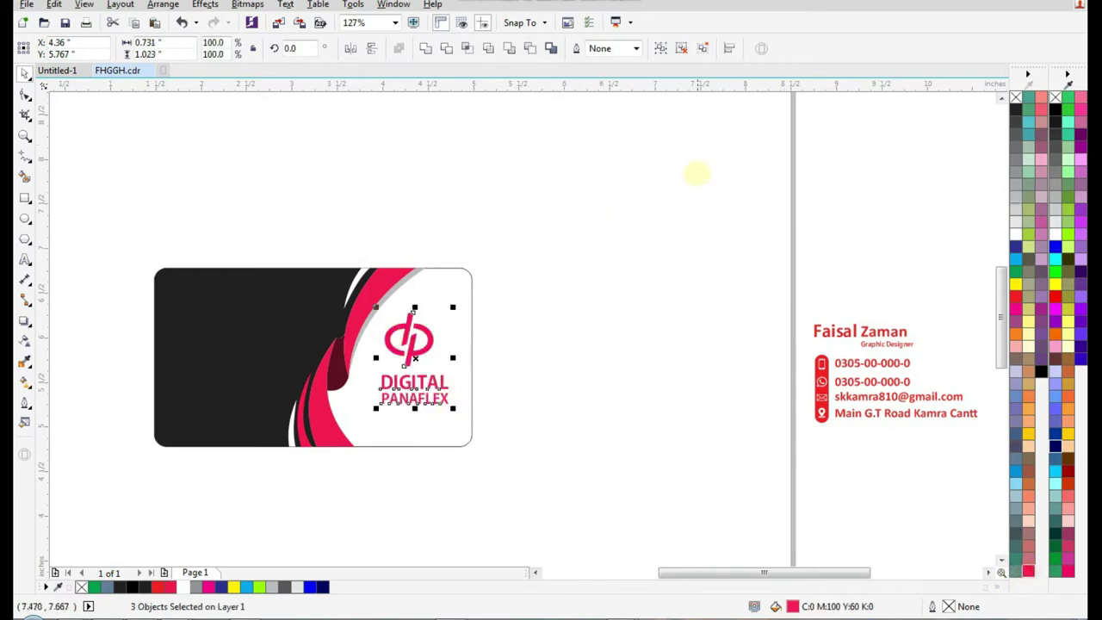
left_click(563, 354)
Centre the logo symbol horizontally above the DIGITAL PANAFLEX text
scroll(422, 353, "up", 2)
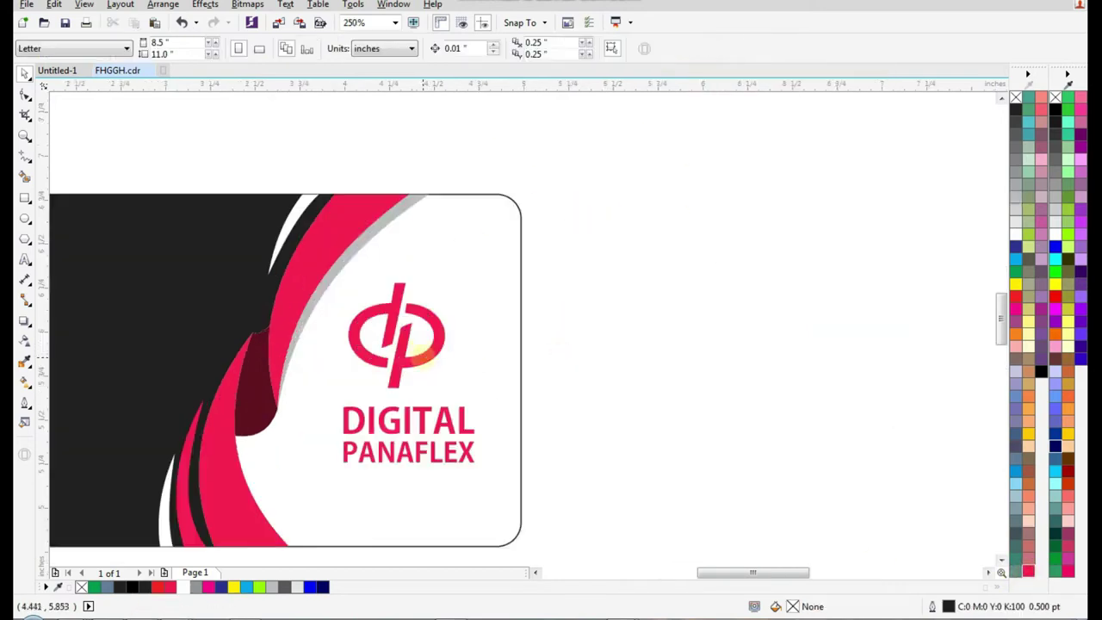
left_click(422, 357)
left_click(431, 355)
left_click_drag(570, 246, 310, 403)
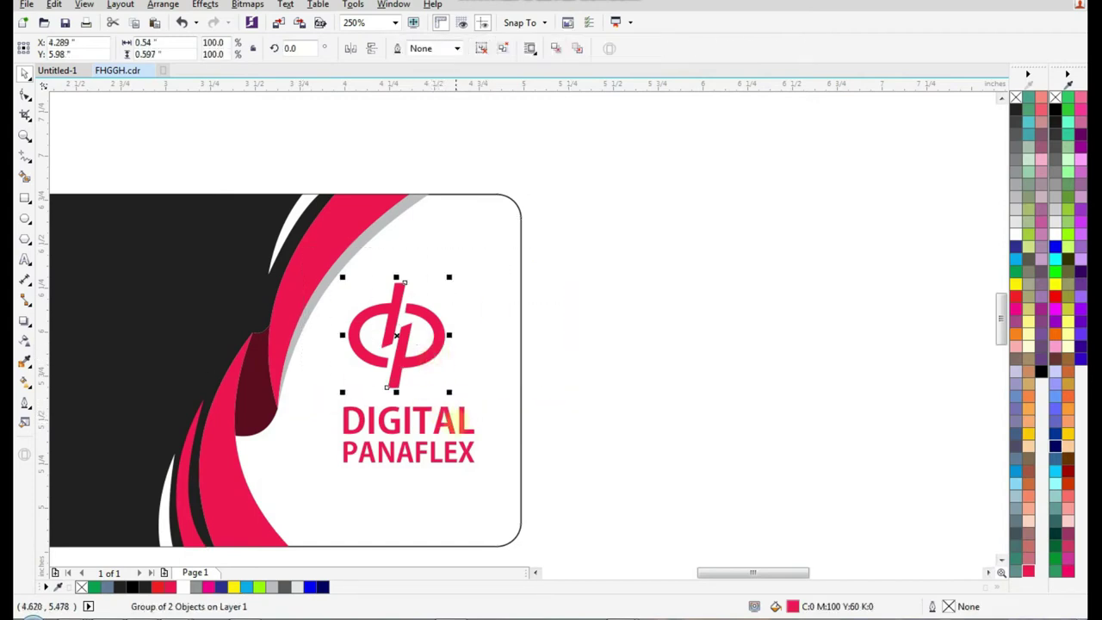
left_click(462, 424)
left_click(611, 427)
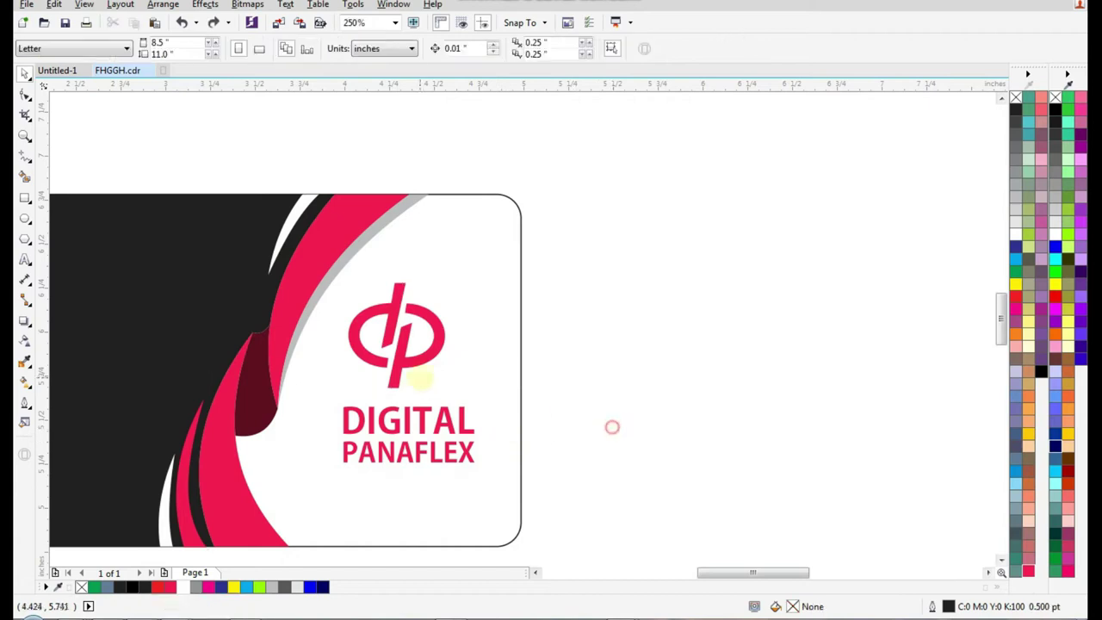
left_click(405, 355)
left_click_drag(408, 366, 421, 374)
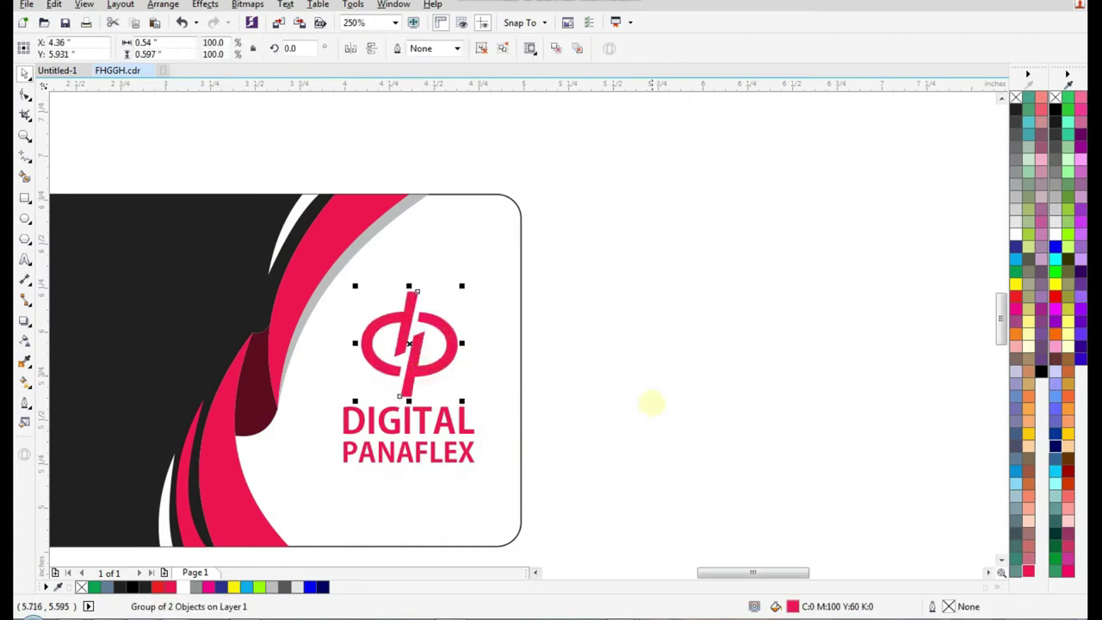
left_click(652, 402)
Duplicate the card without its logo directly below the original and move the name and job title text beside the copy
scroll(482, 364, "down", 2)
left_click_drag(241, 457, 818, 294)
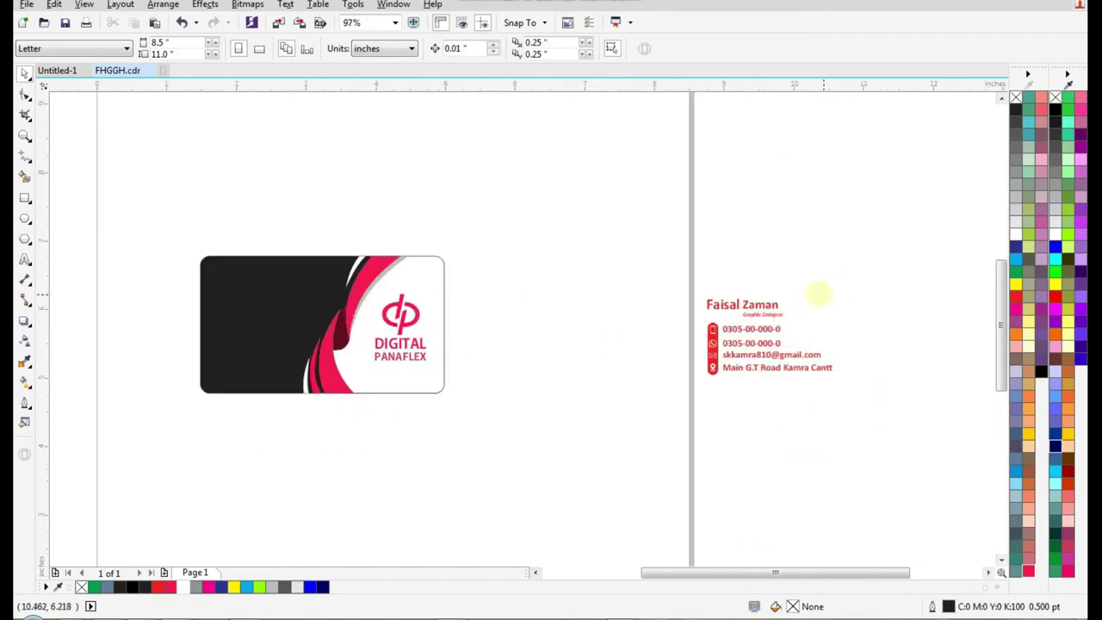
left_click_drag(520, 236, 179, 431)
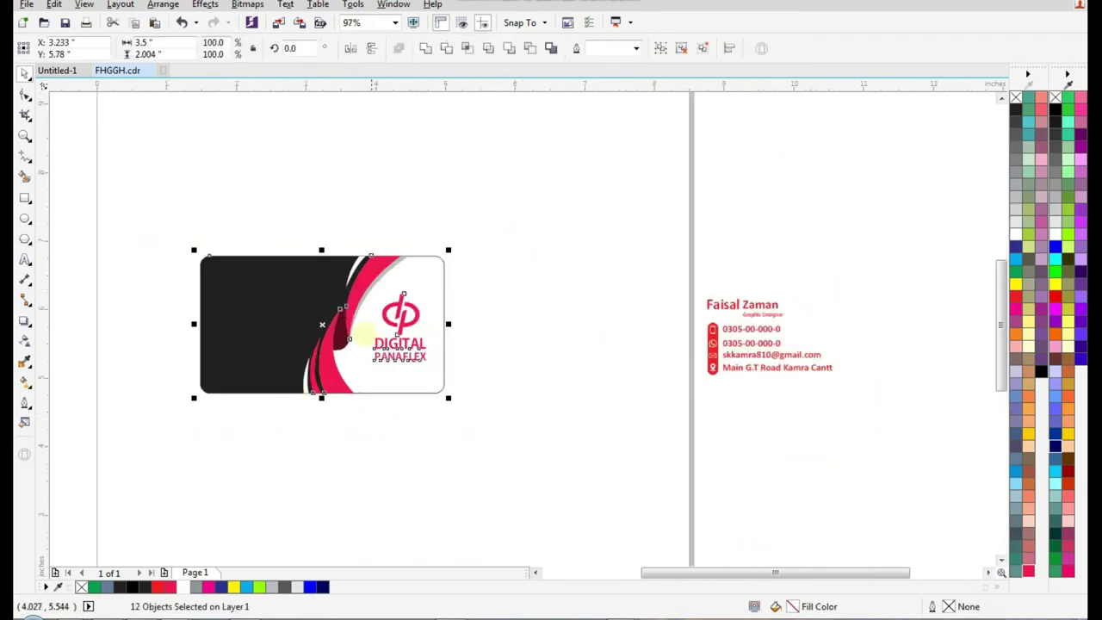
left_click_drag(327, 322, 702, 310)
scroll(446, 394, "down", 1)
left_click_drag(836, 202, 525, 403)
left_click_drag(462, 340, 320, 492)
Mirror the lower card vertically and move the name and job title onto its white area
left_click_drag(115, 512, 448, 332)
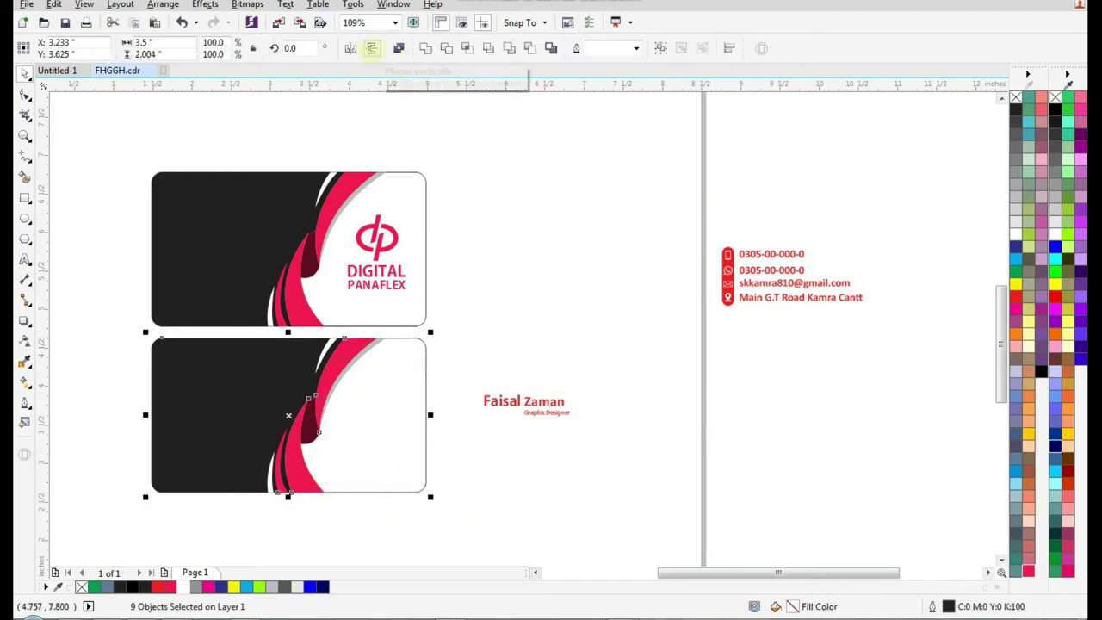
left_click(371, 48)
left_click_drag(629, 364, 446, 427)
left_click_drag(521, 396, 367, 358)
Right-align the name and job title with each other and fill both with the card's pinkish red
scroll(363, 399, "up", 4)
left_click(741, 269)
left_click_drag(779, 217, 194, 395)
key("r")
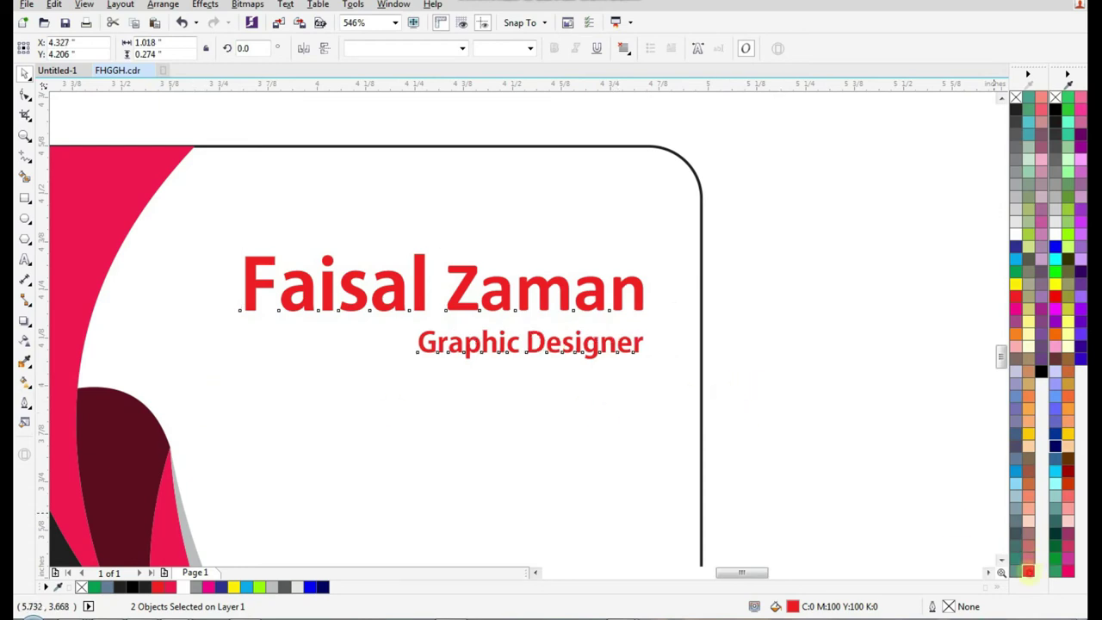
left_click(834, 439)
Copy the logo symbol from the upper card to the white area below the job title on the lower card
scroll(432, 447, "down", 4)
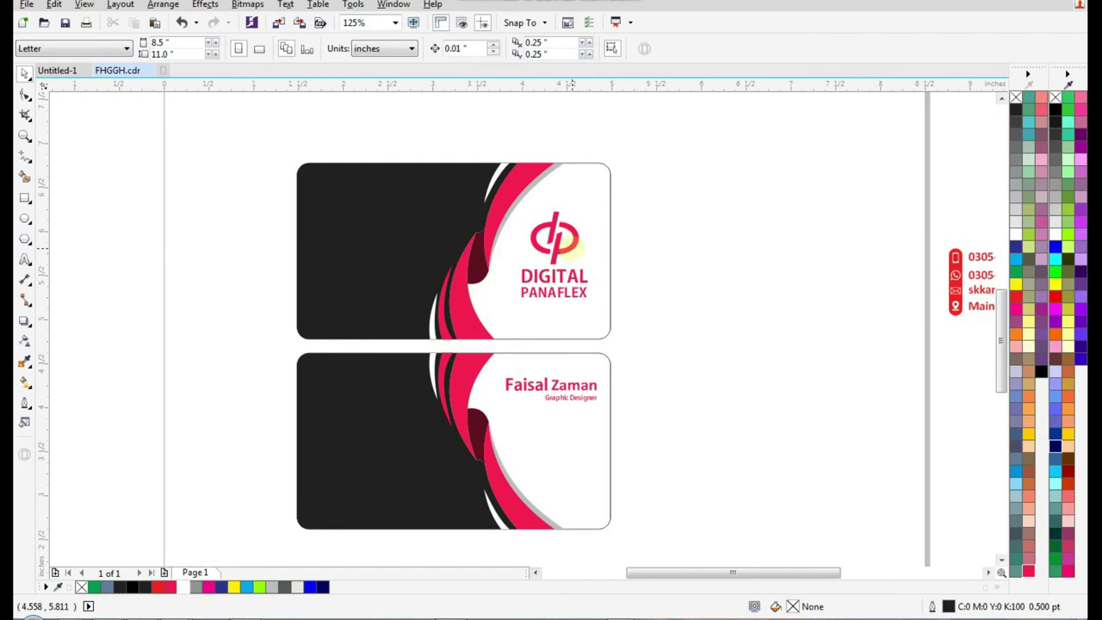
left_click(564, 244)
left_click_drag(558, 241, 551, 462)
left_click(739, 449)
Move the contact details and their icons onto the lower card's black area and fill them with white
scroll(313, 375, "down", 2)
left_click_drag(209, 502, 787, 228)
left_click_drag(886, 215, 731, 317)
left_click_drag(788, 274, 257, 439)
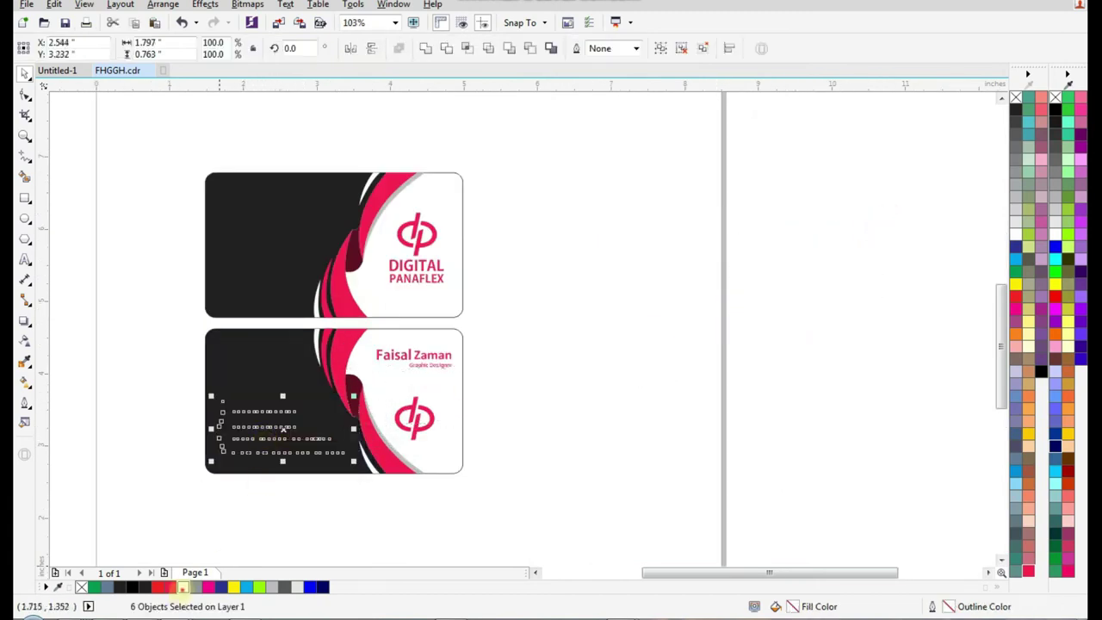
left_click(184, 586)
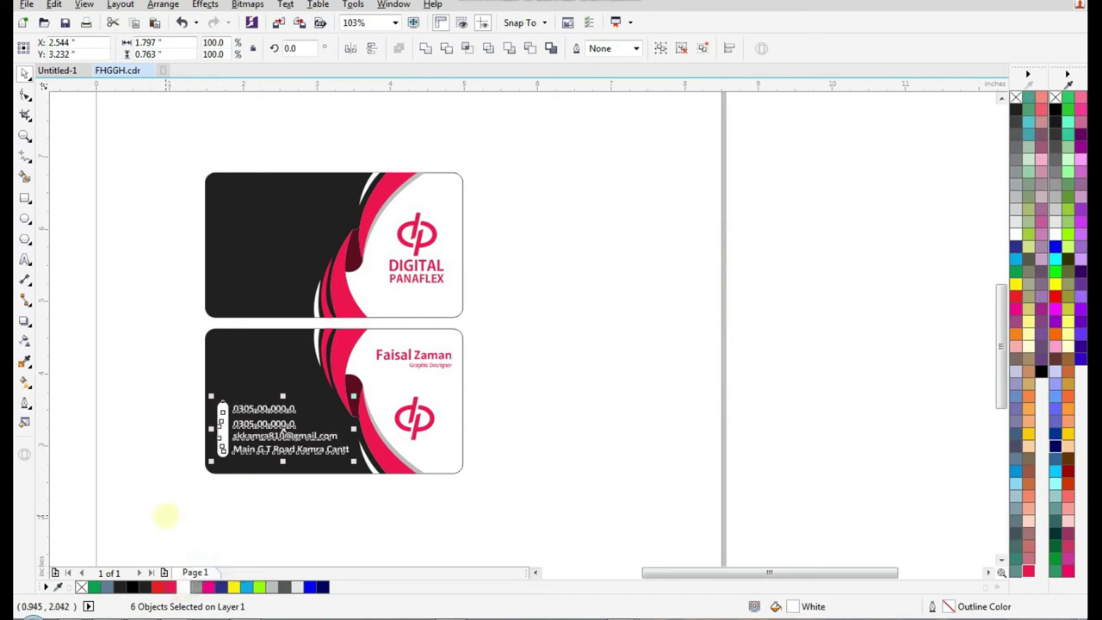
Fill the rounded bar behind the contact icons with pinkish red C0 M100 Y60 K0
left_click_drag(129, 492, 505, 327)
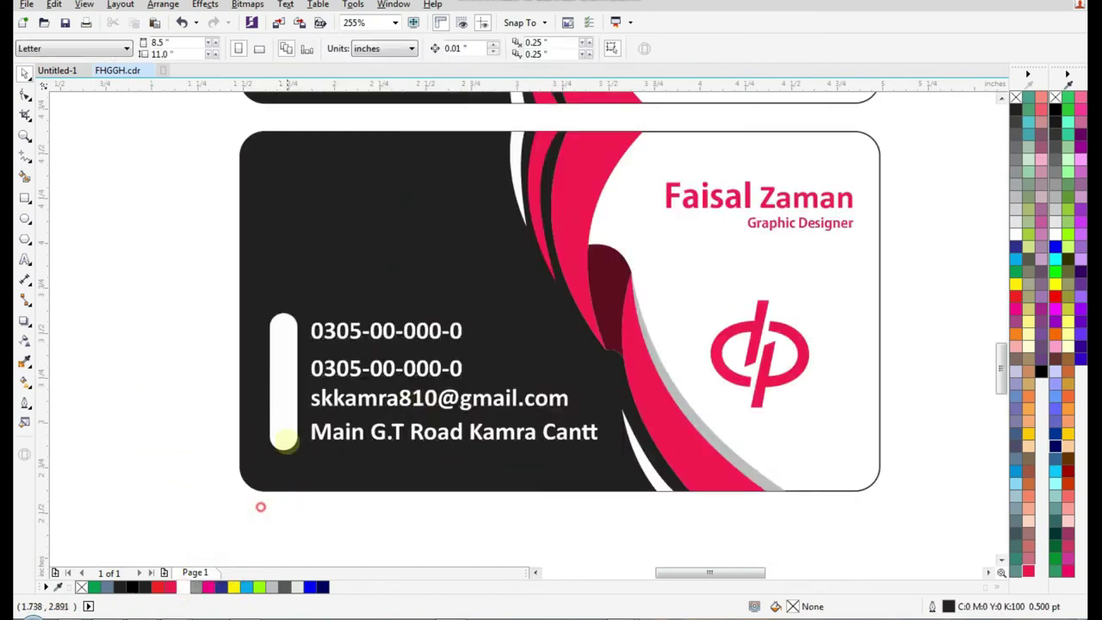
left_click(287, 446)
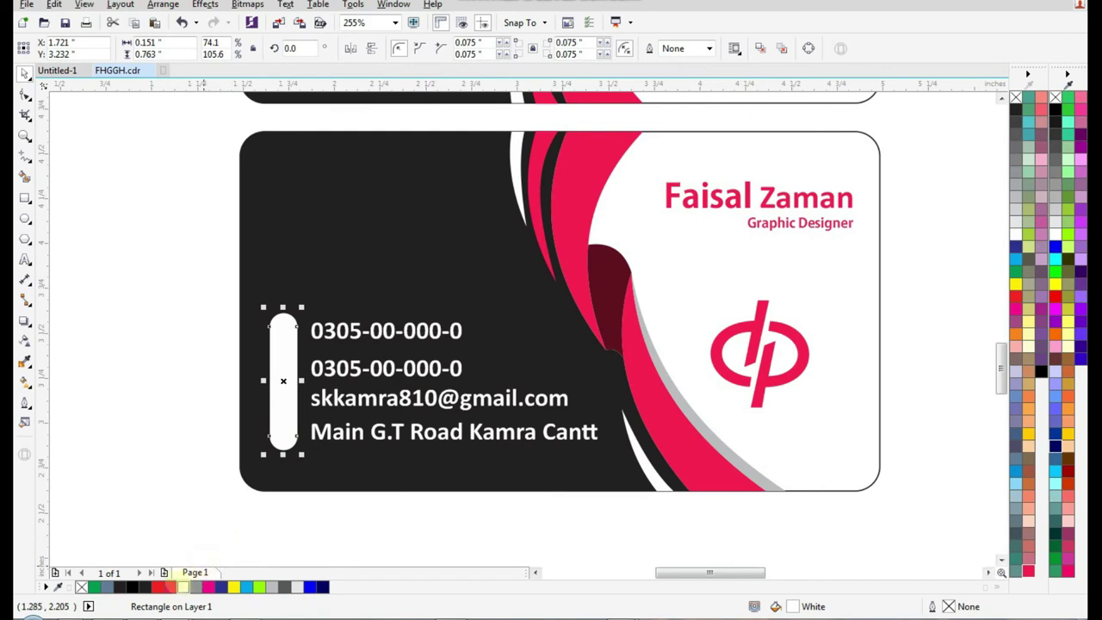
left_click(172, 586)
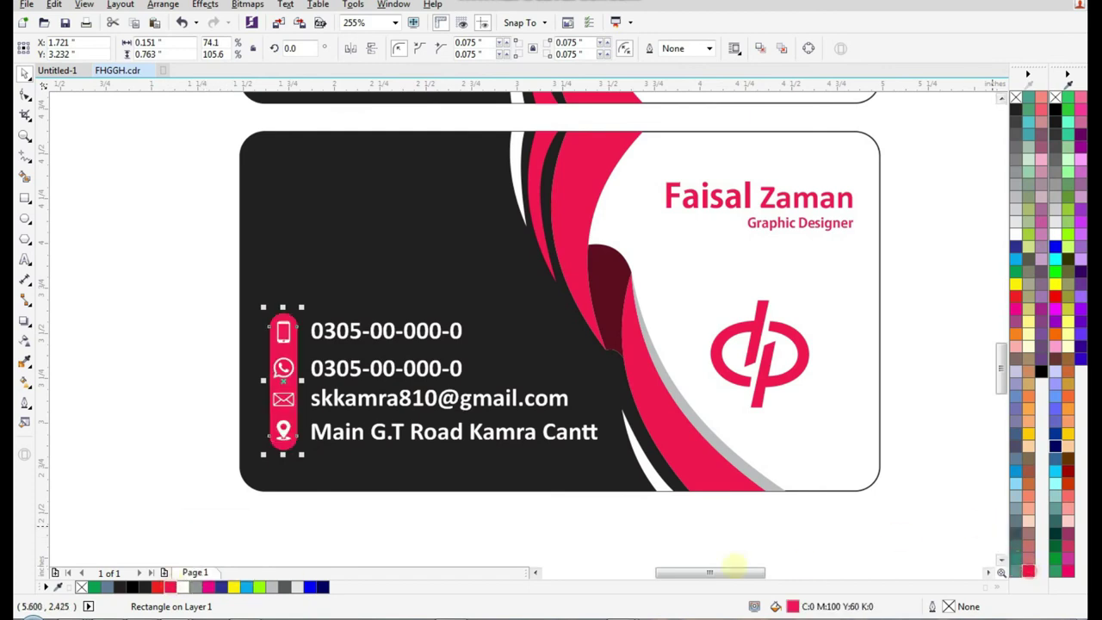
left_click(349, 519)
scroll(372, 478, "down", 2)
left_click_drag(294, 507, 514, 372)
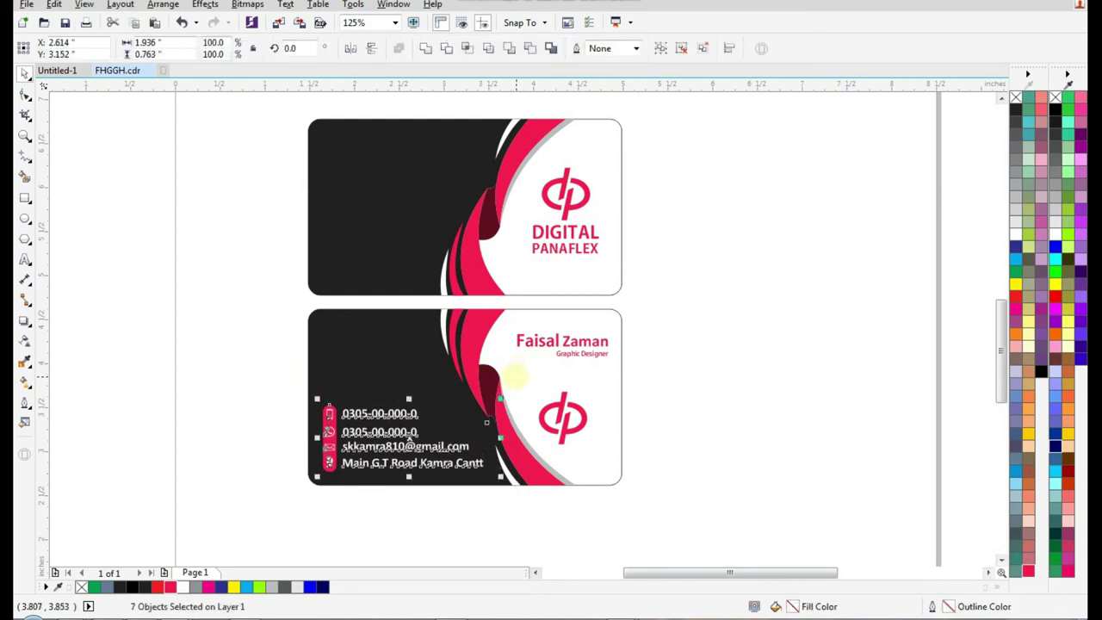
left_click(669, 397)
Fill the white background rectangles of both the upper and lower cards with light grey
scroll(520, 368, "down", 2)
left_click_drag(356, 469, 604, 224)
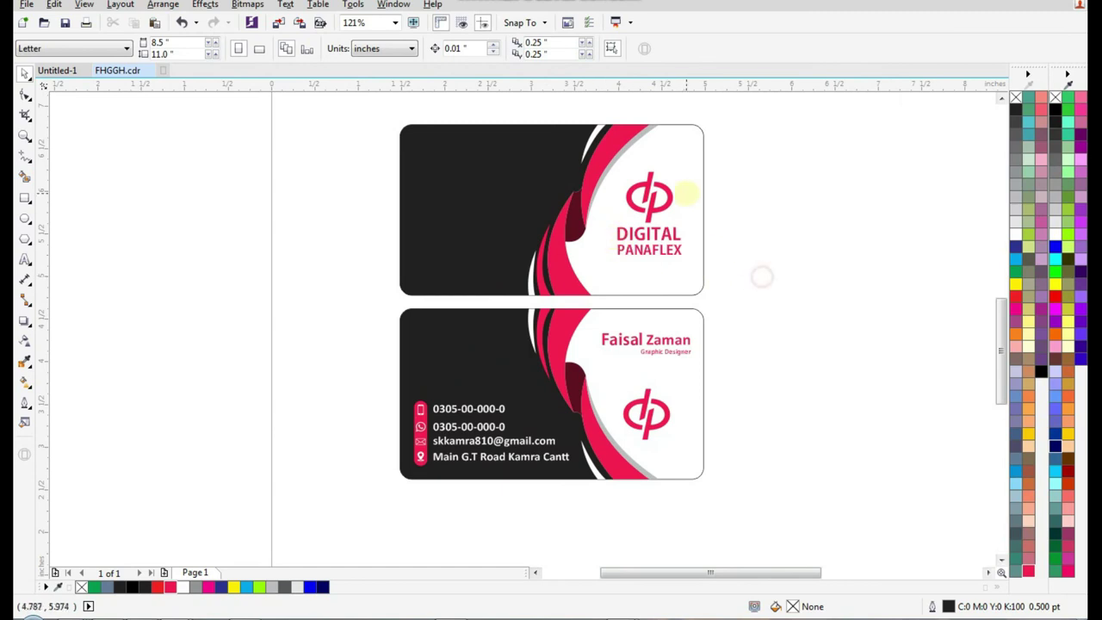
left_click(687, 193)
left_click(1016, 208)
left_click(699, 409)
key("ctrl+r")
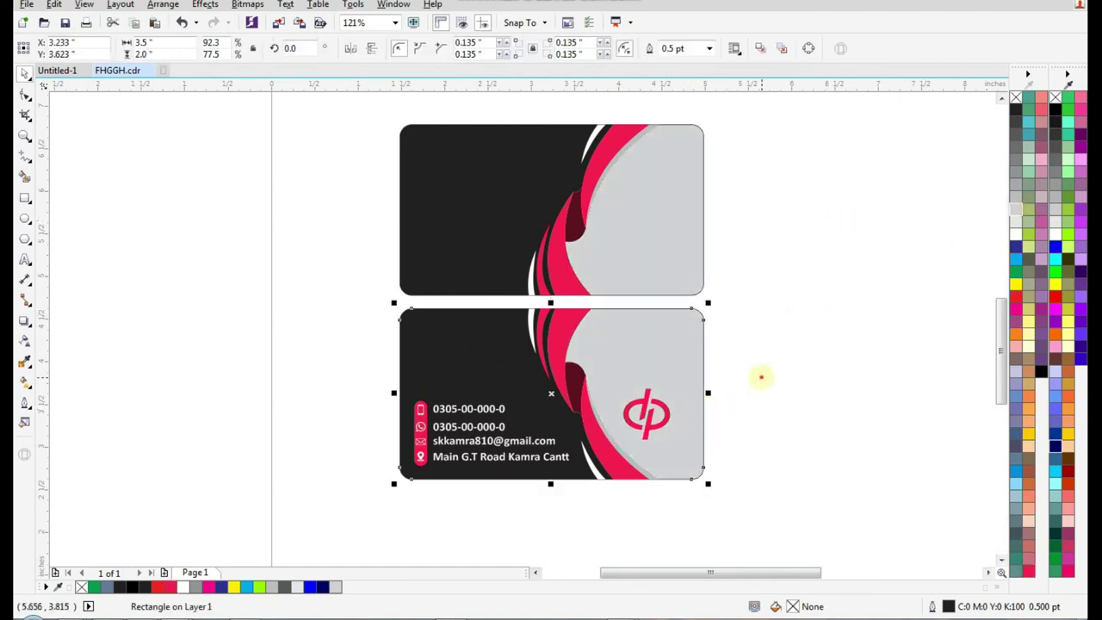
left_click(760, 377)
left_click_drag(762, 91, 579, 484)
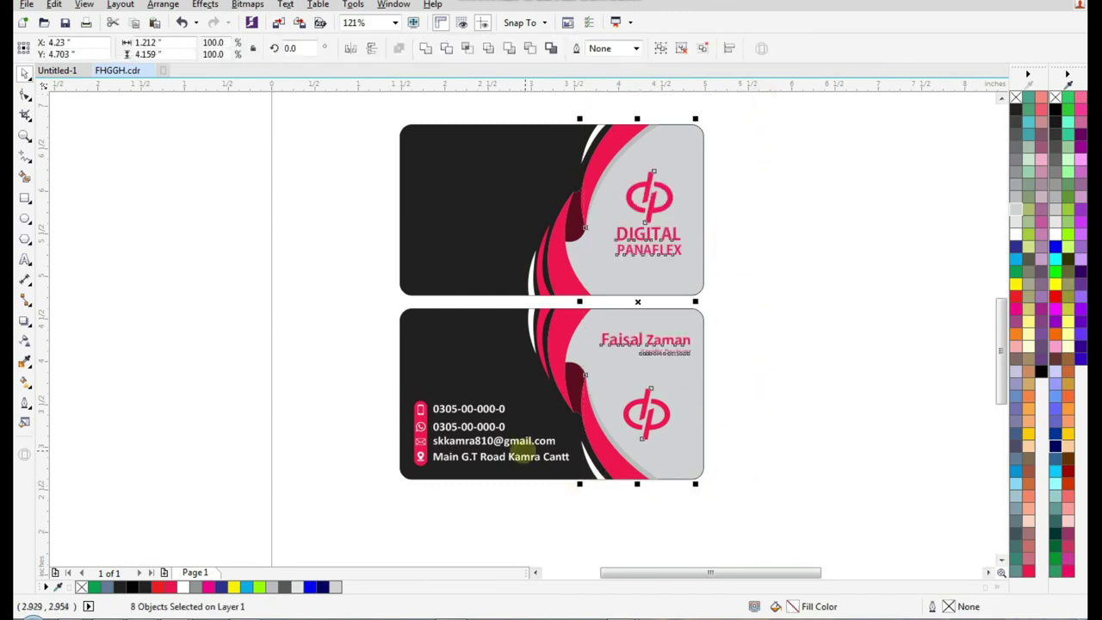
left_click(413, 495)
left_click_drag(387, 485, 736, 119)
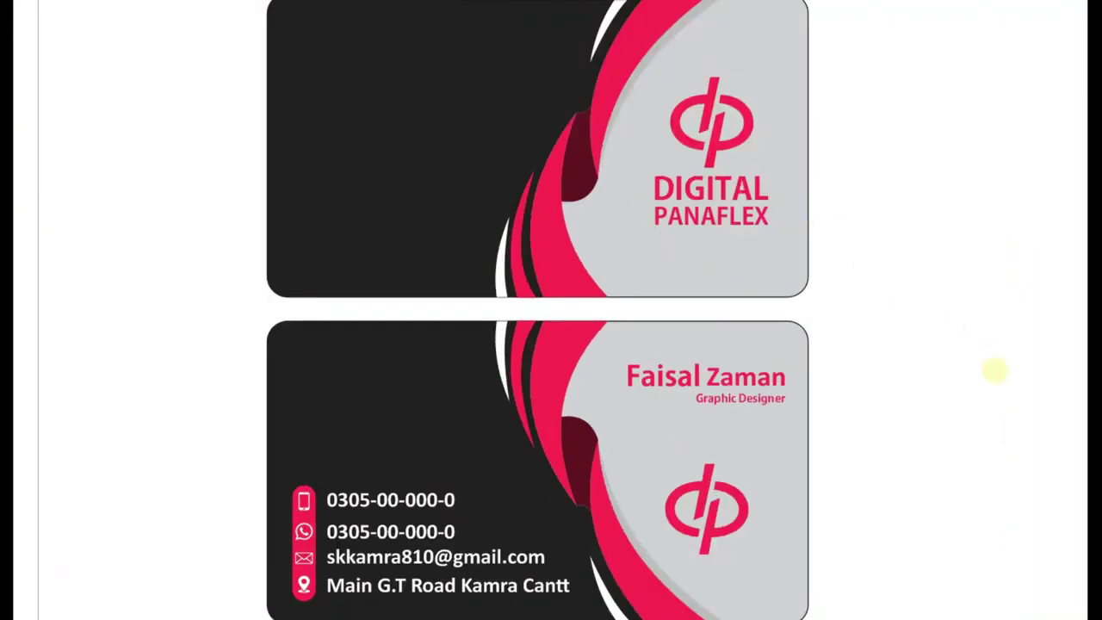